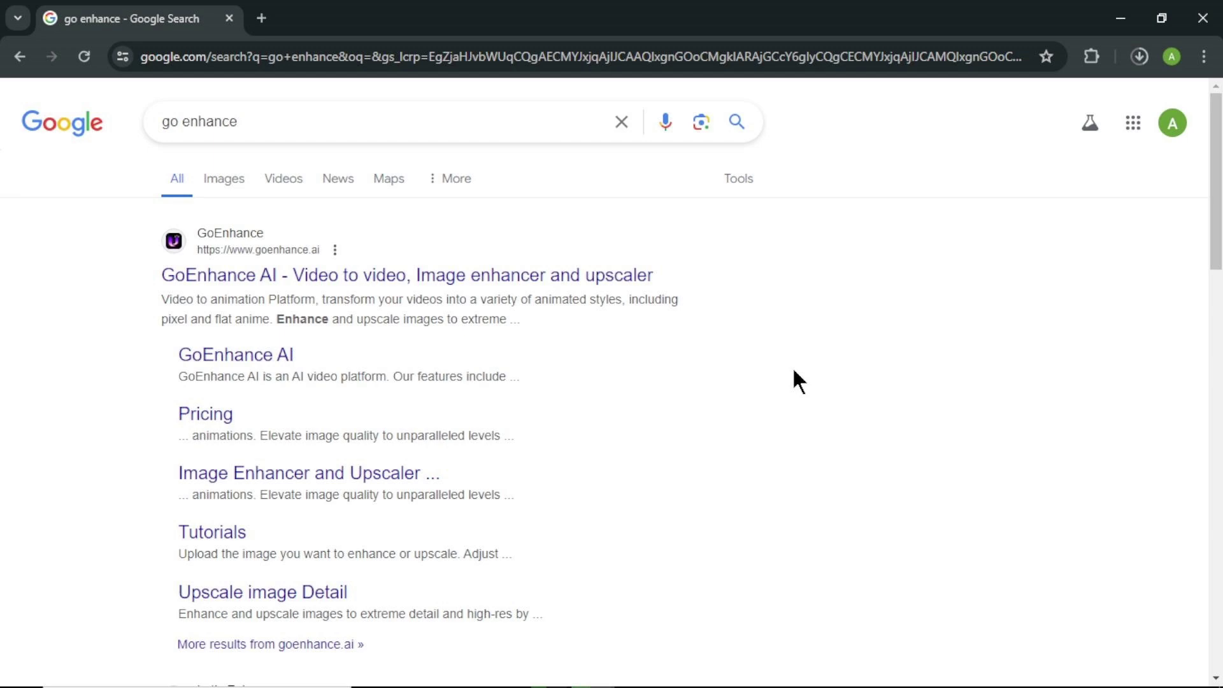
Open GoEnhance from the search results, launch its Video to Video converter, and sign in.
left_click(411, 278)
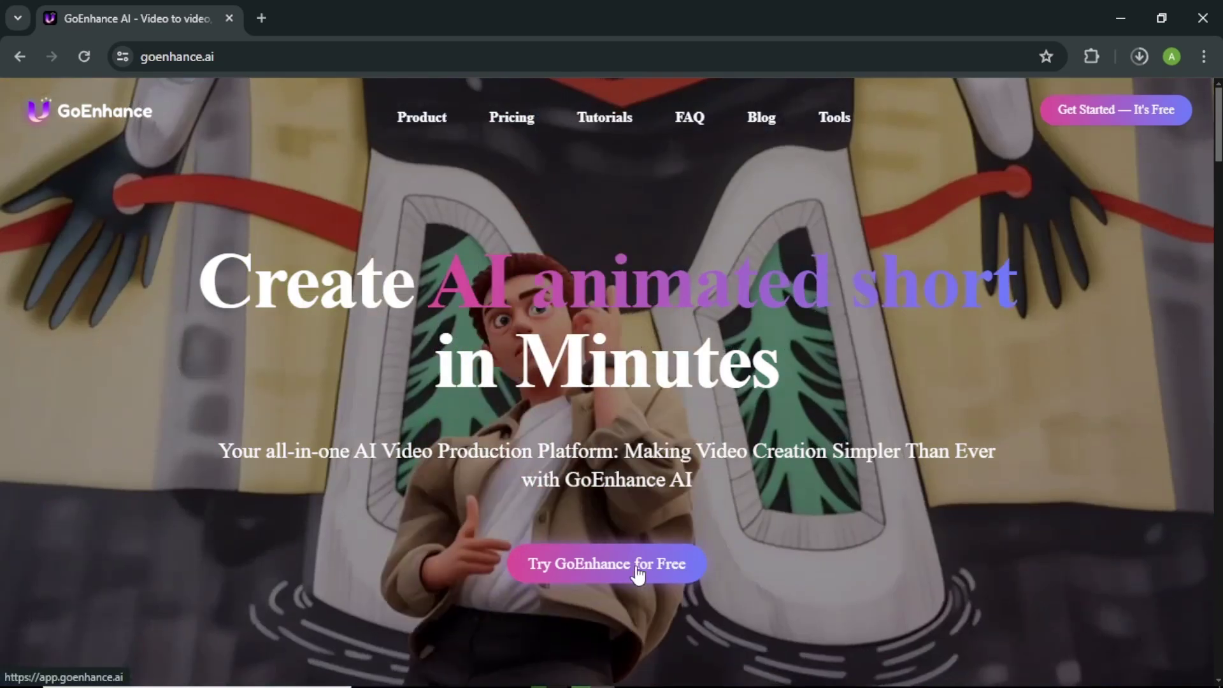
left_click(618, 566)
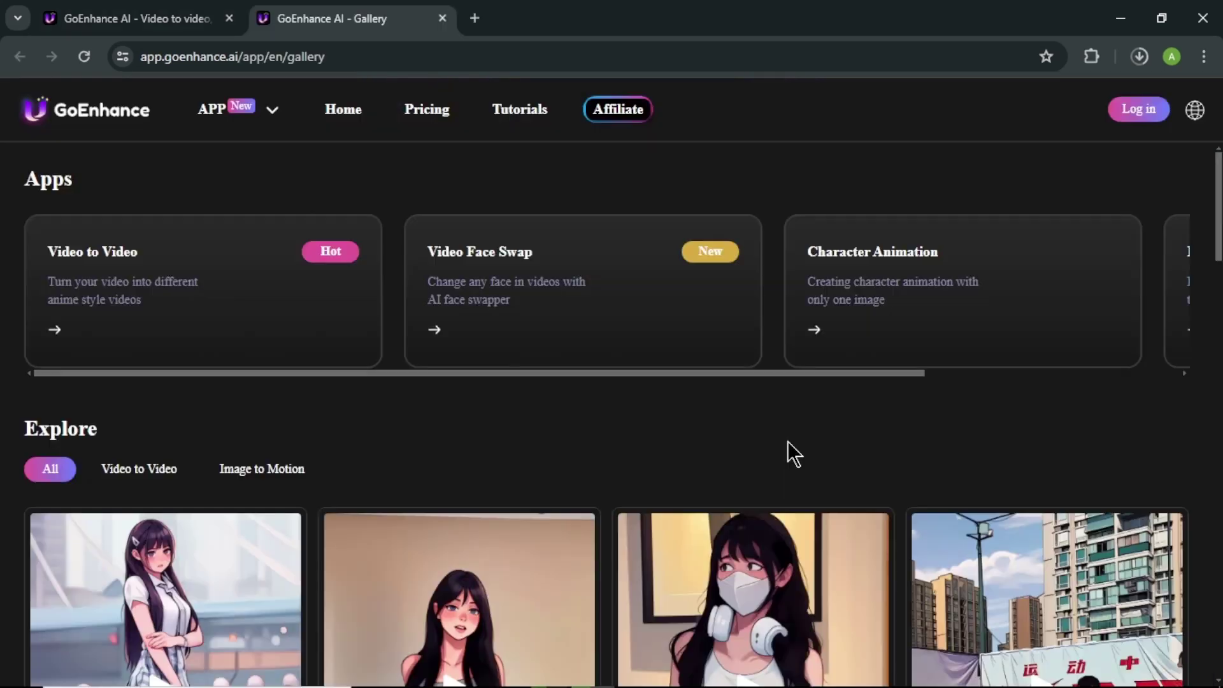
left_click(183, 300)
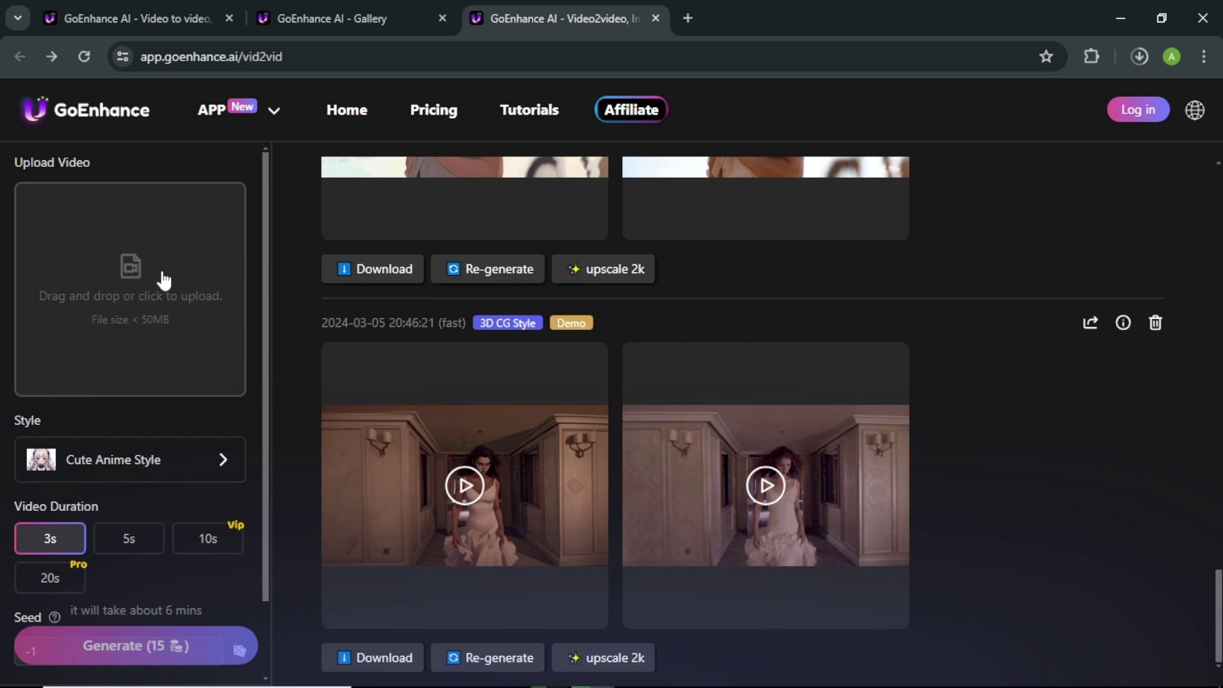
left_click(135, 277)
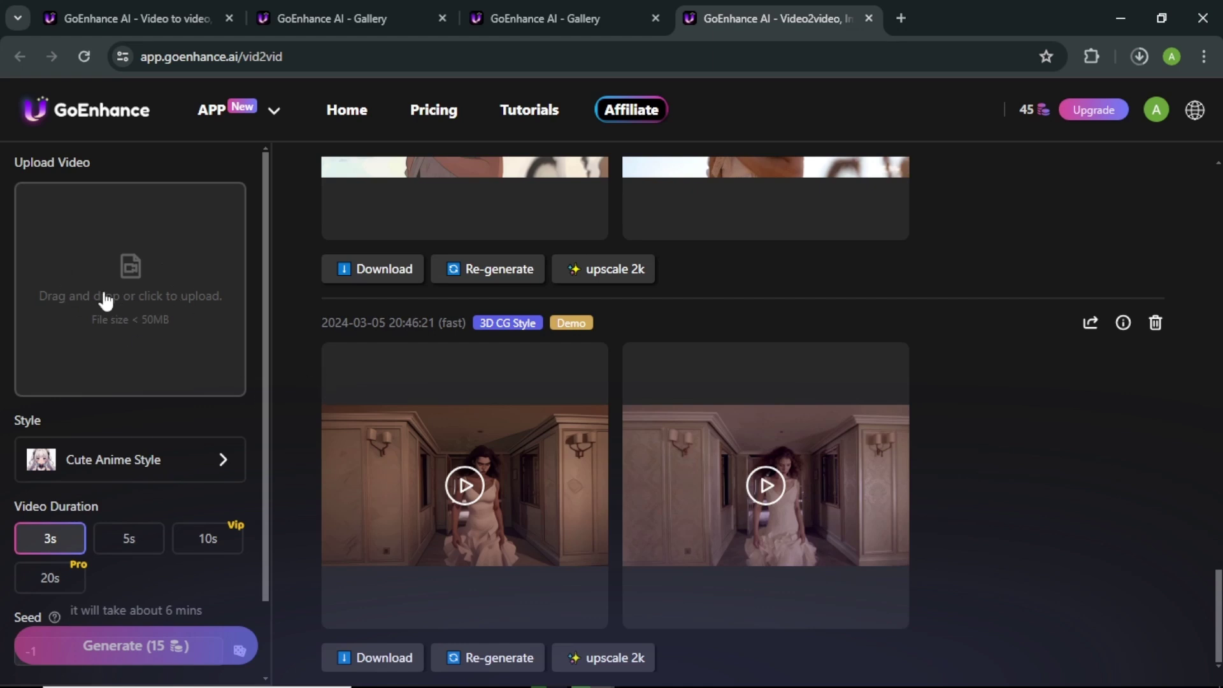
Upload the Untitled design jogging clip as the source video and pause its preview.
left_click(125, 293)
left_click(641, 182)
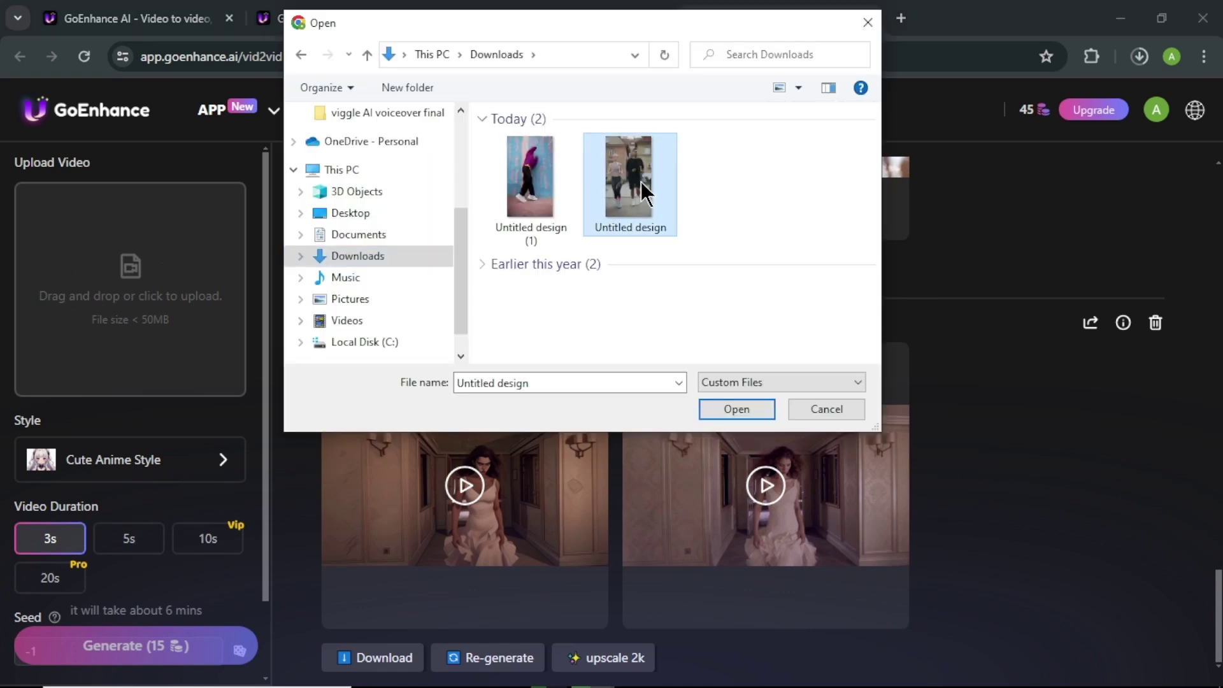
left_click(740, 411)
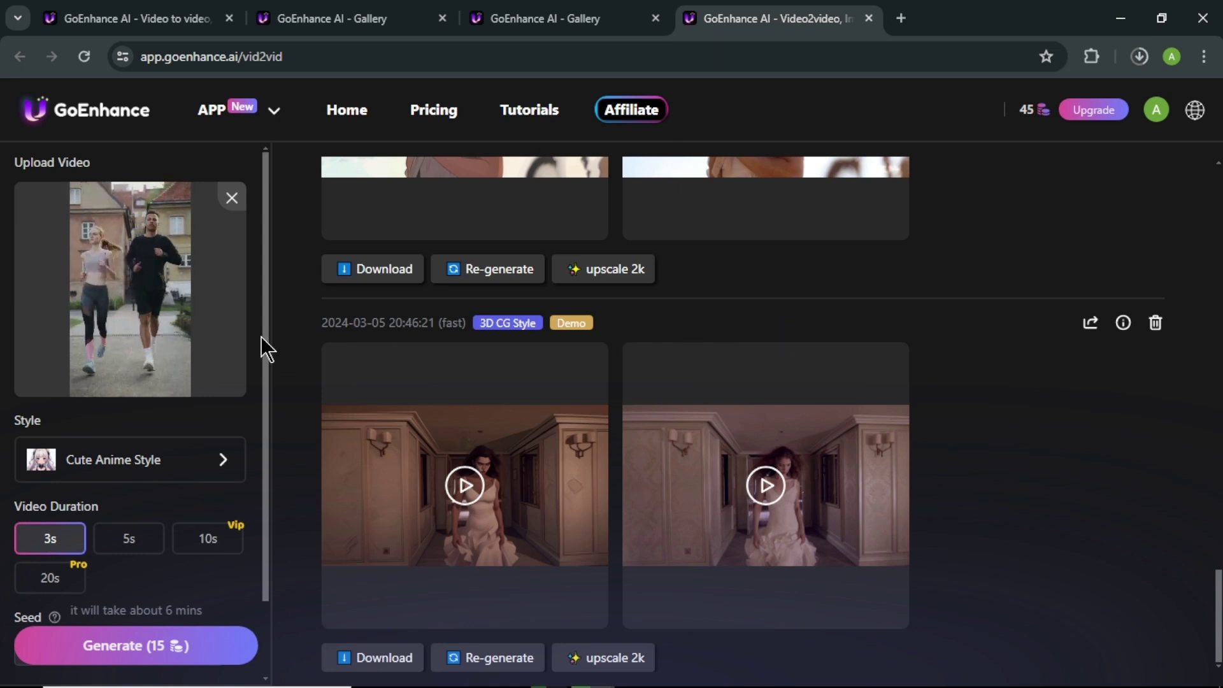
mouse_move(73, 349)
left_click(36, 353)
Switch the video style from Cute Anime Style to Anime Style 2.
scroll(242, 370, "down", 2)
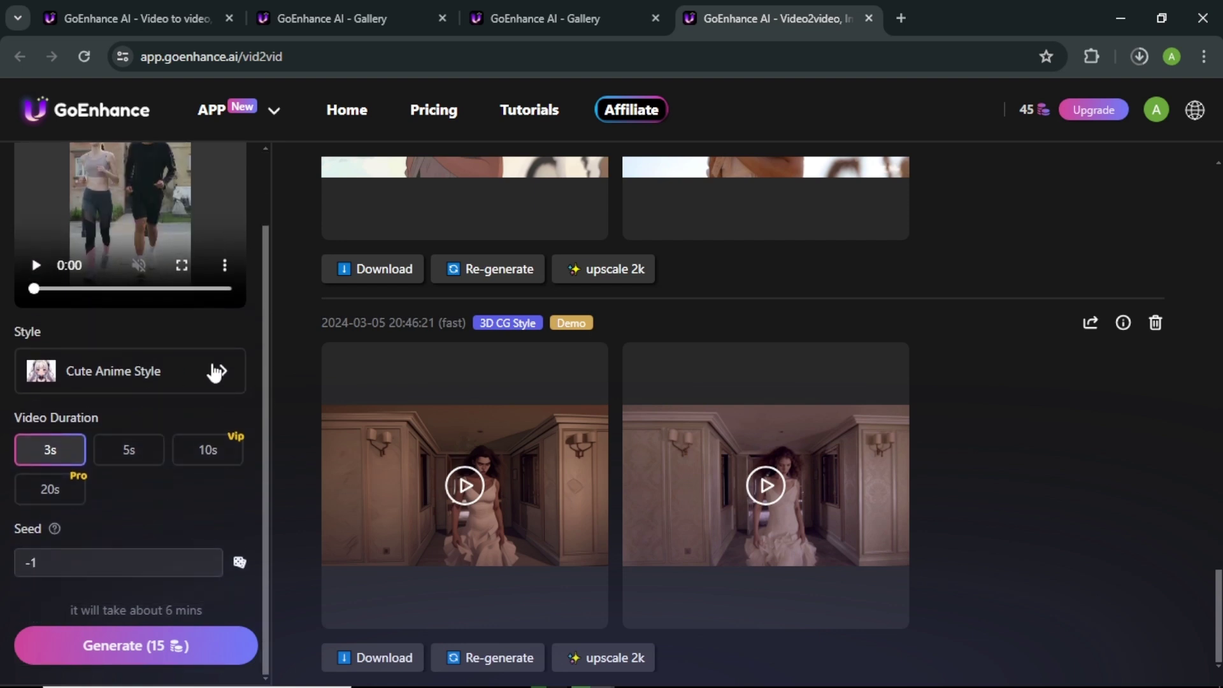
left_click(185, 381)
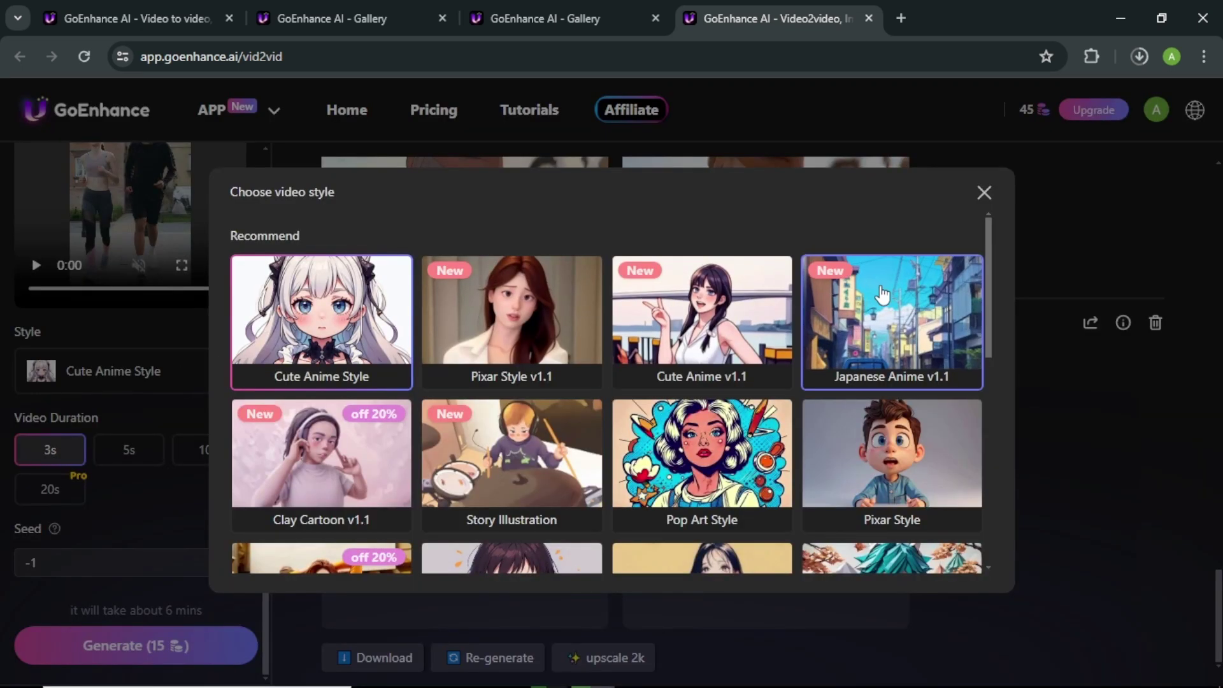
scroll(882, 289, "down", 3)
scroll(827, 414, "down", 2)
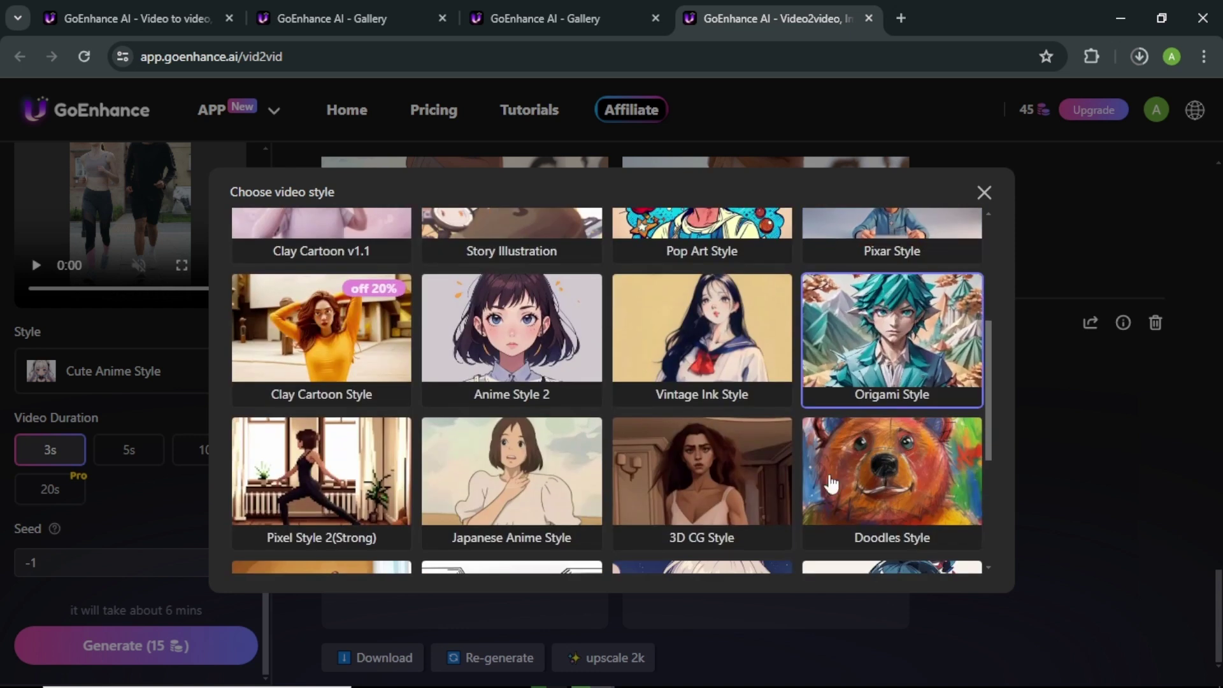
scroll(933, 452, "down", 1)
scroll(933, 449, "up", 5)
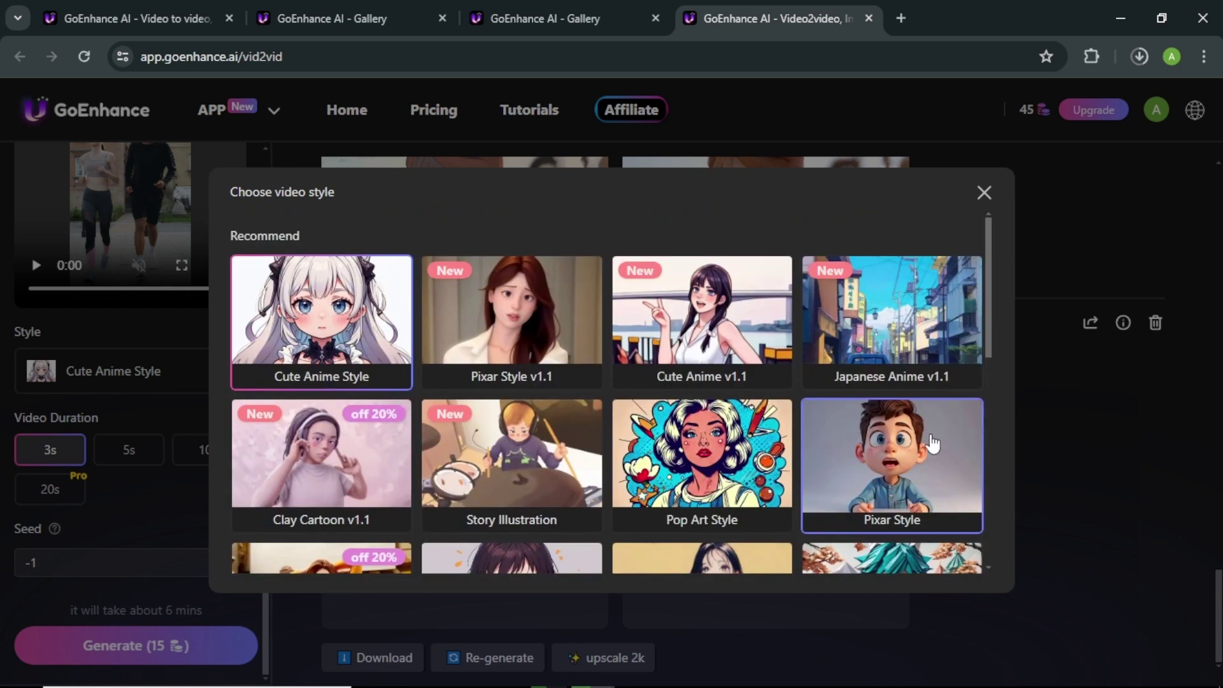
scroll(927, 437, "down", 3)
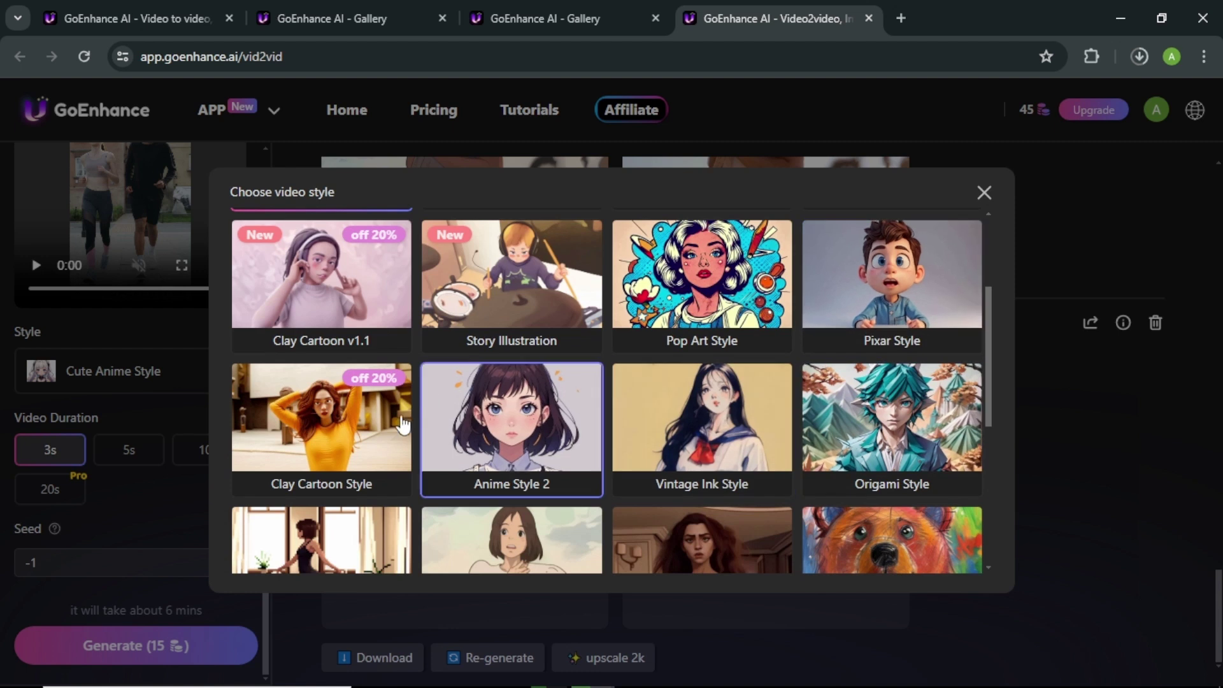
left_click(561, 411)
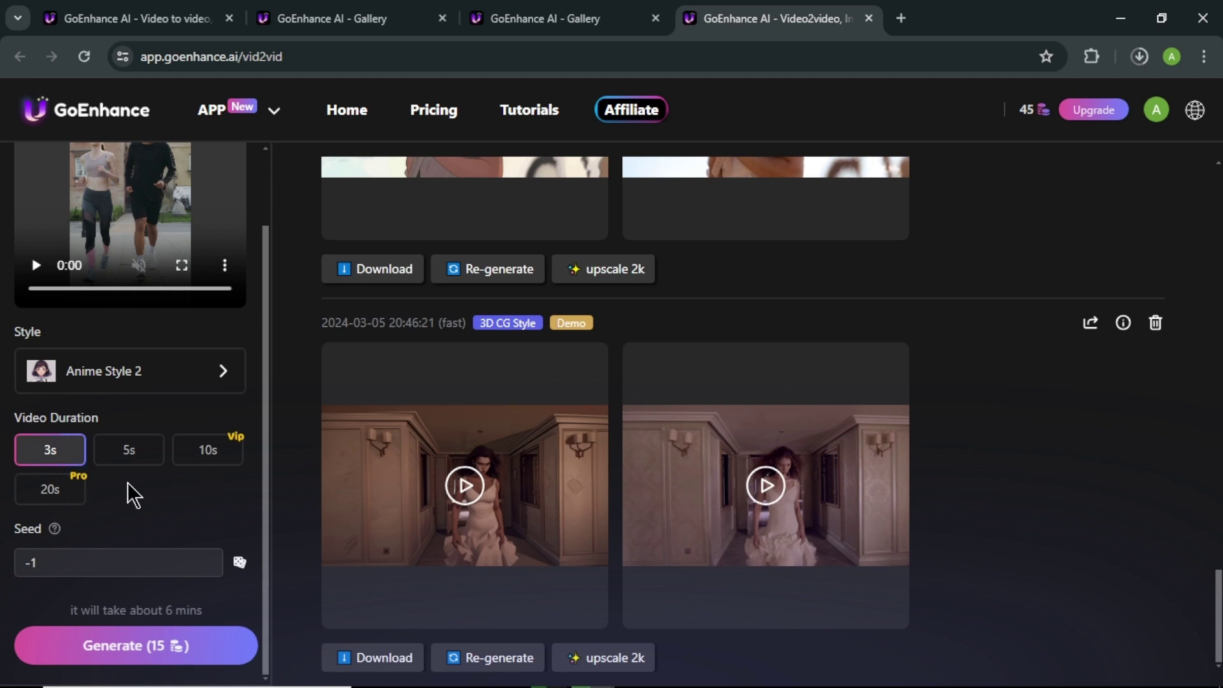
Generate a 5s Anime Style 2 clip, replay the result, and download it.
left_click(128, 463)
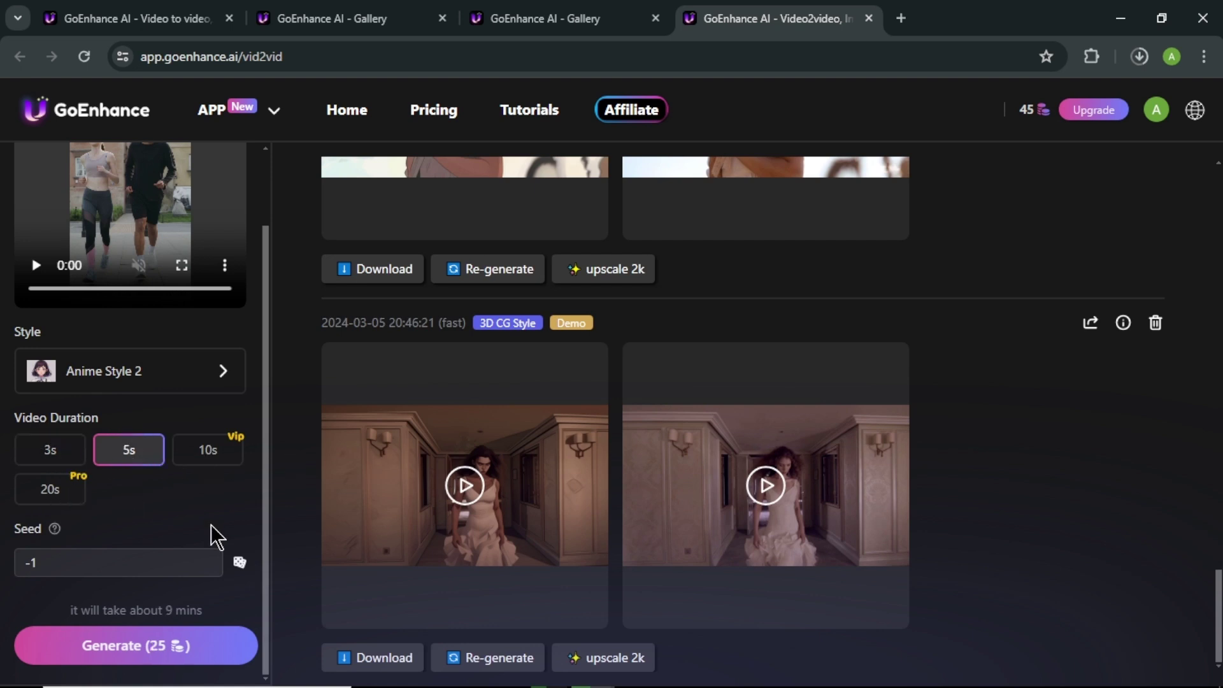
left_click(153, 649)
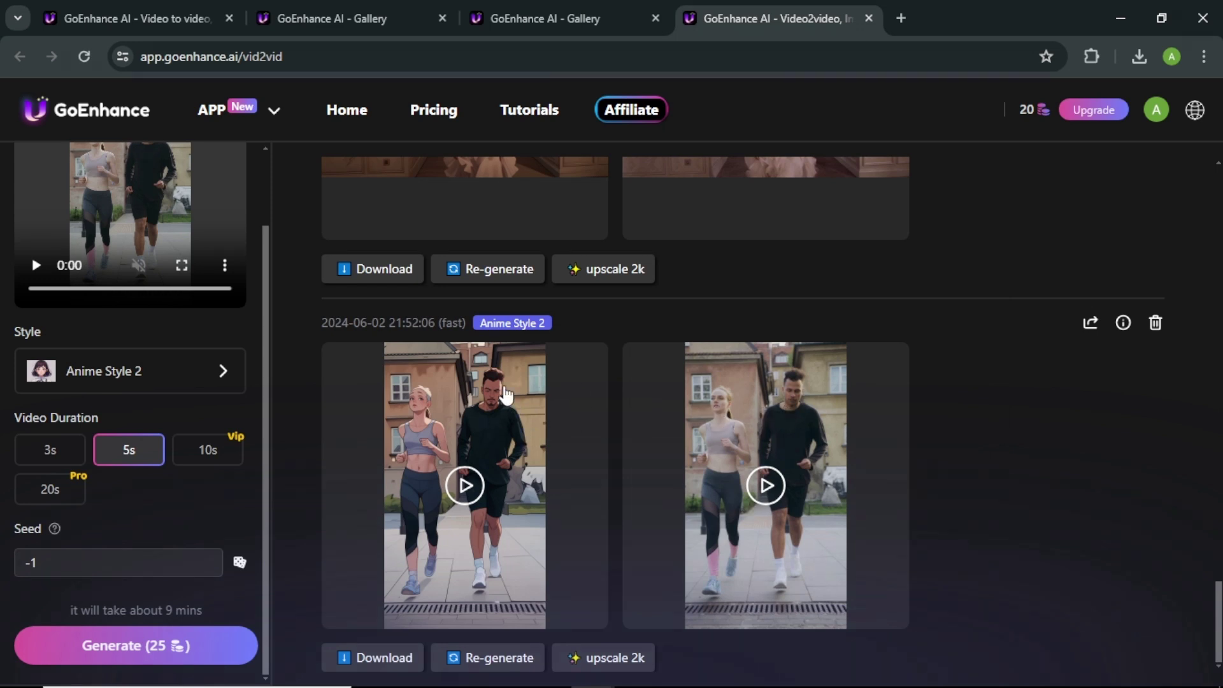
left_click(506, 395)
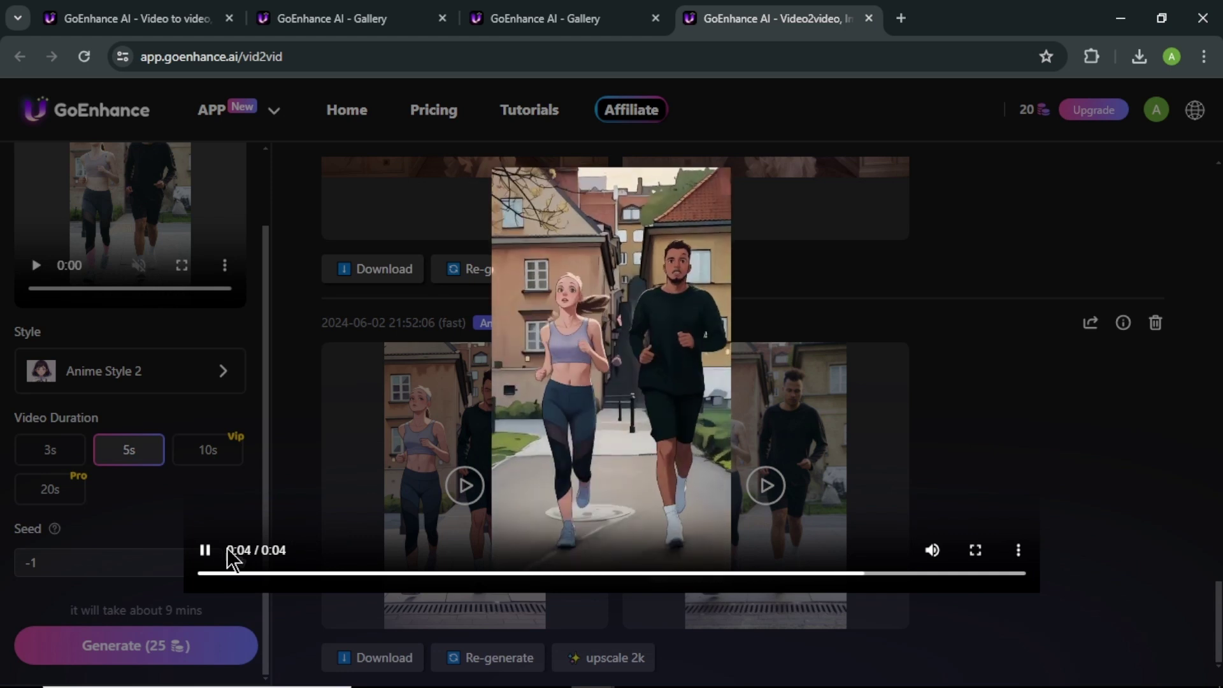
left_click(219, 558)
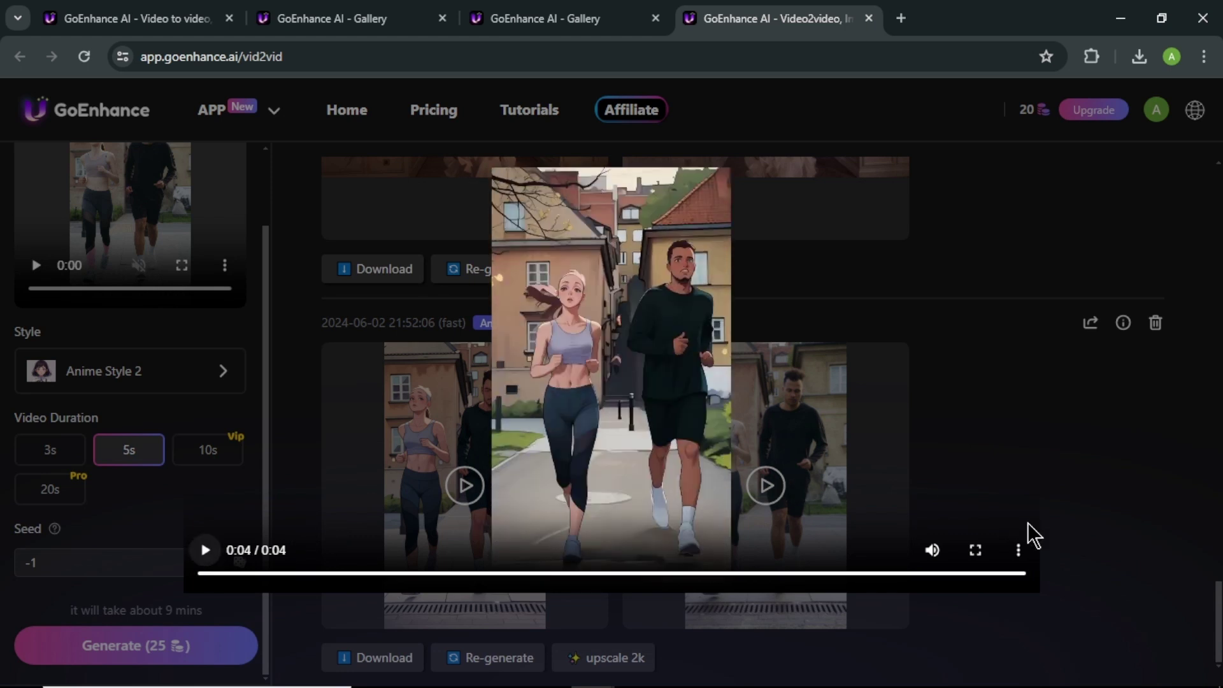
left_click(1017, 549)
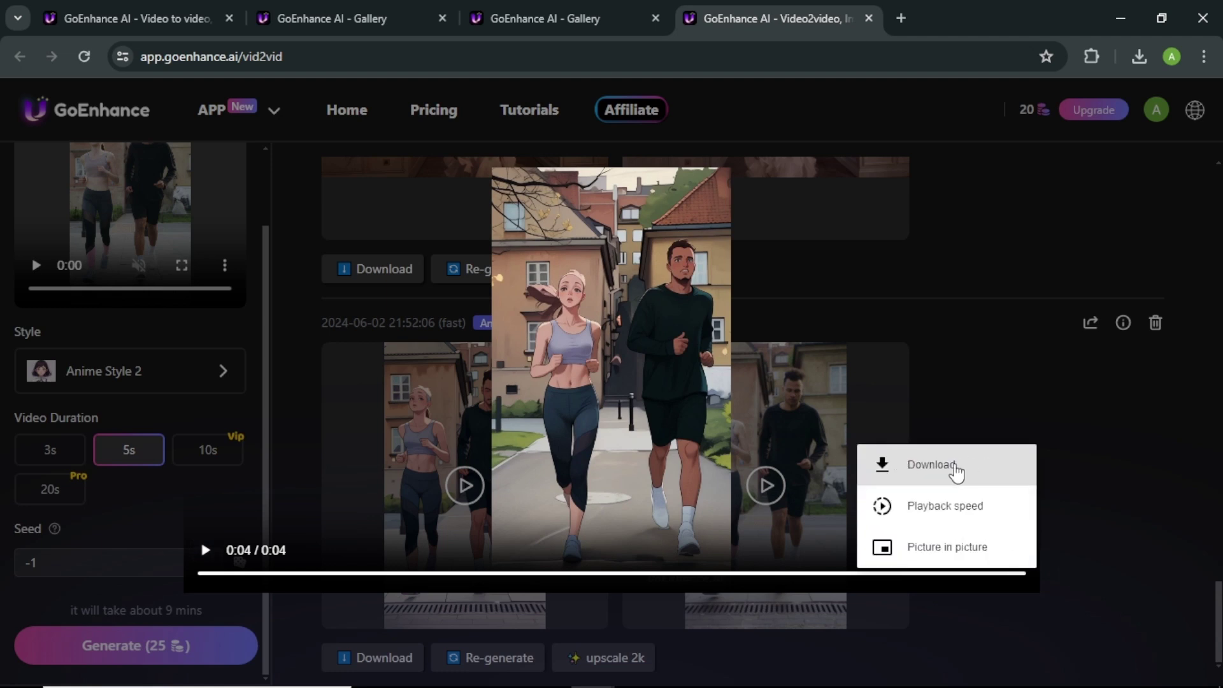
left_click(955, 471)
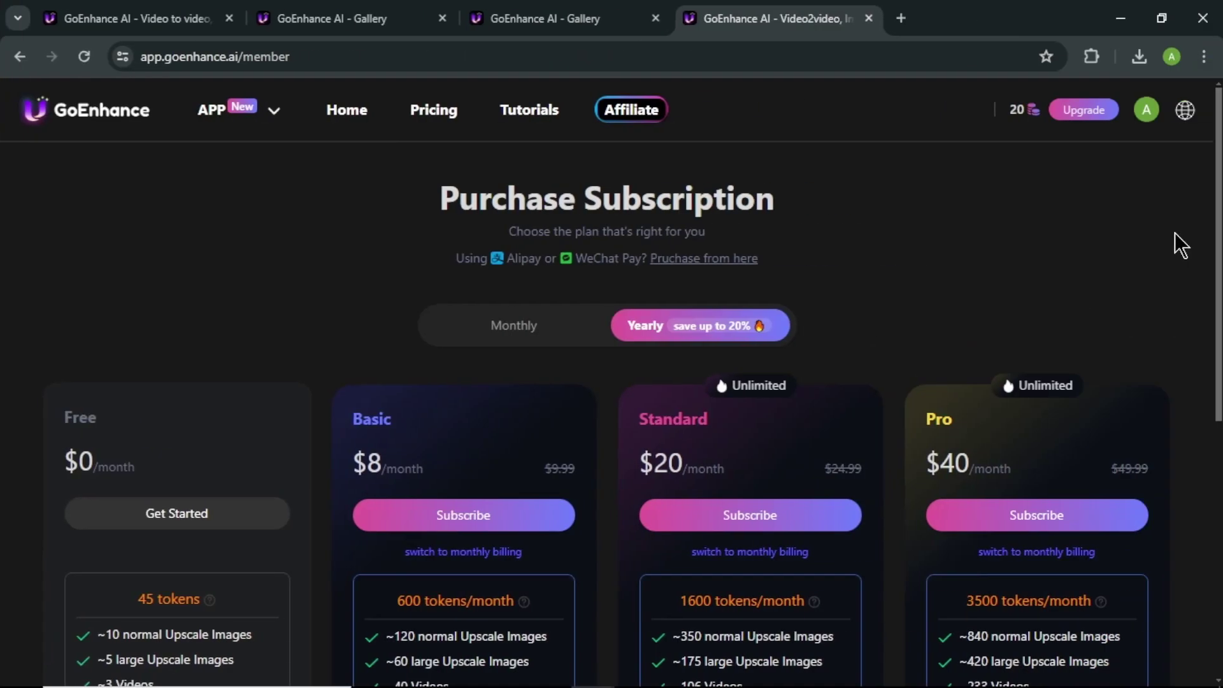
Scroll through the Free, Basic, Standard and Pro plan details.
scroll(1218, 248, "down", 2)
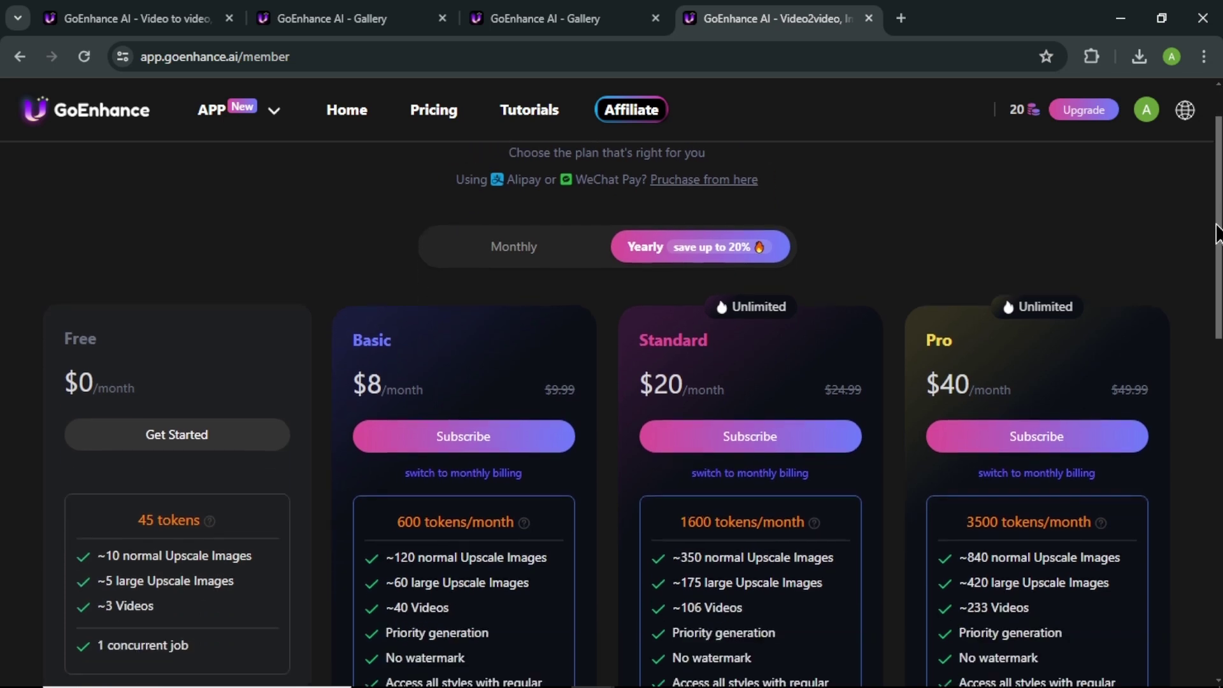
left_click_drag(1216, 244, 1217, 274)
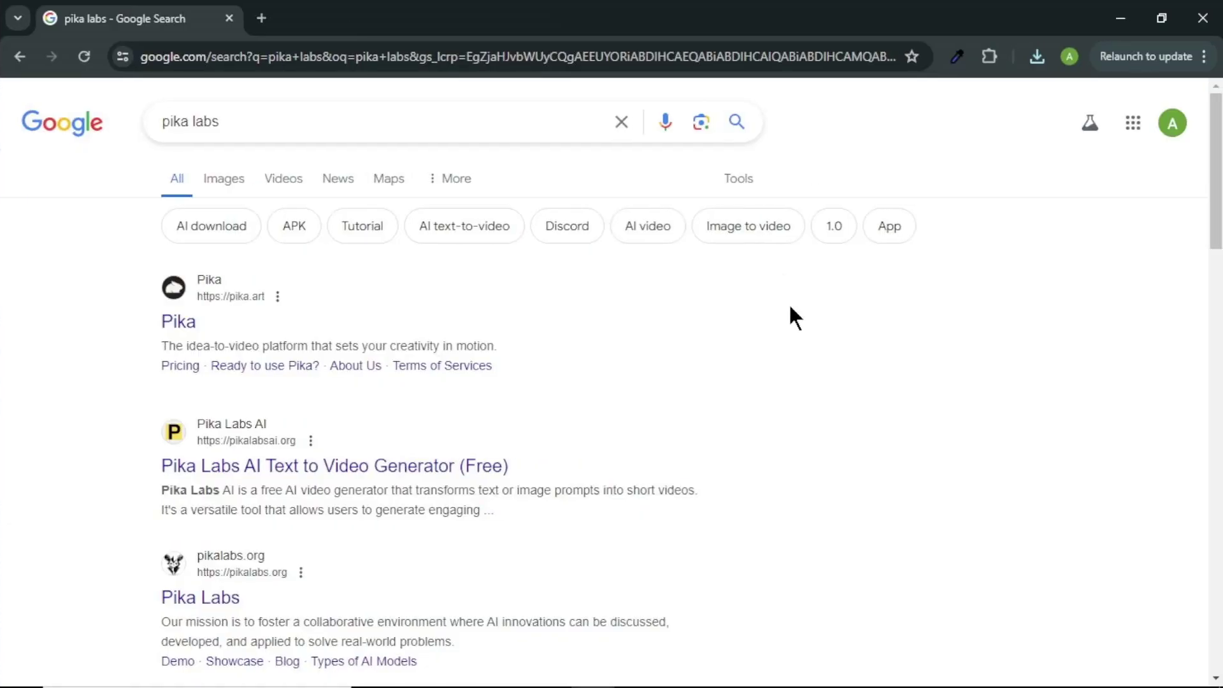
Open pika.art from the 'pika labs' results and choose Try Pika.
left_click(167, 323)
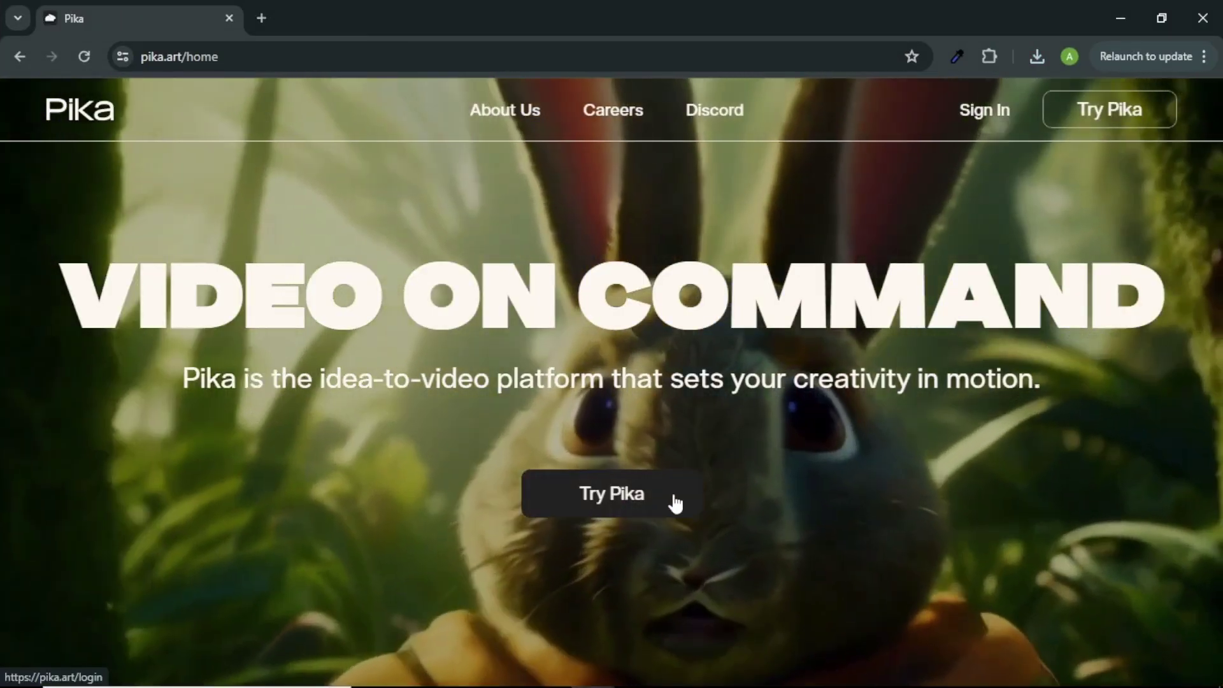
left_click(670, 498)
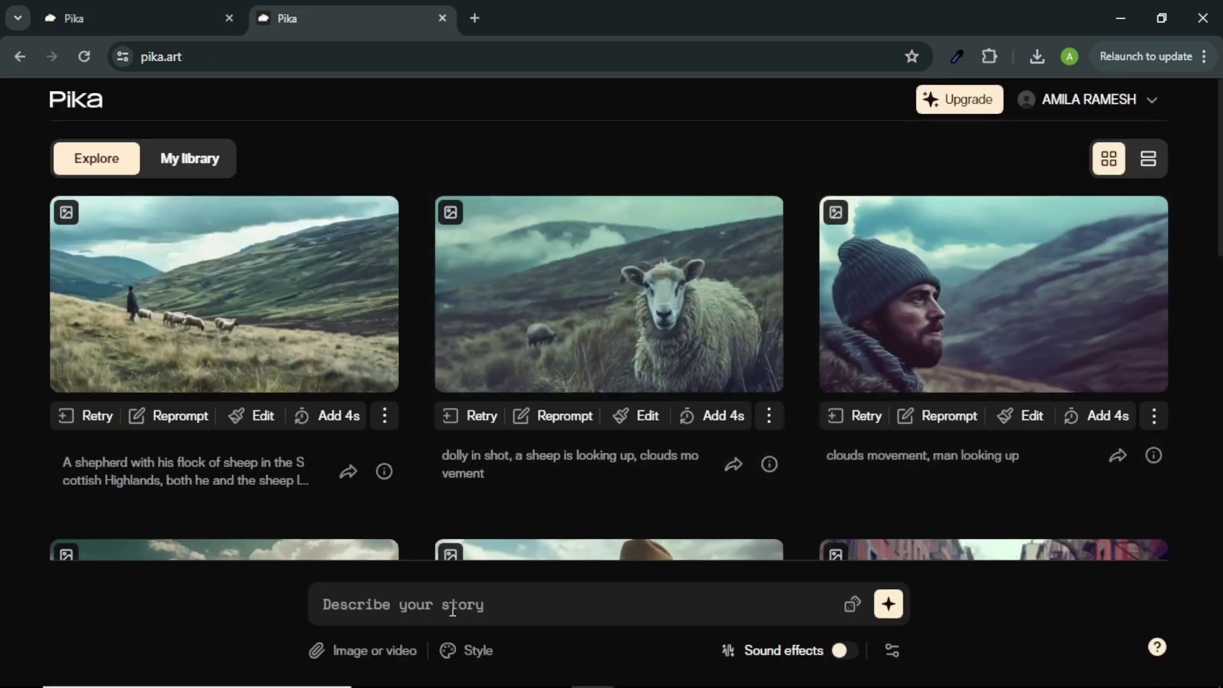
Attach the Untitled design clip, prompt 'fit young won running, anime style', and generate.
left_click(382, 660)
left_click(548, 210)
left_click(734, 407)
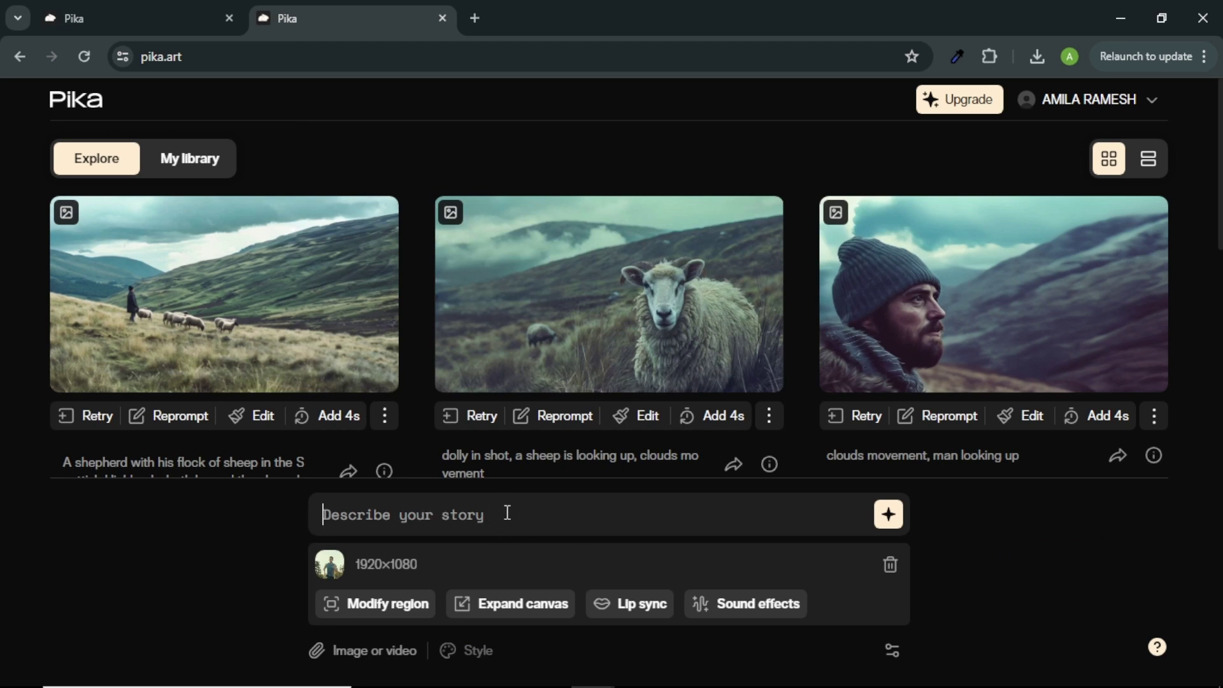
type("fit")
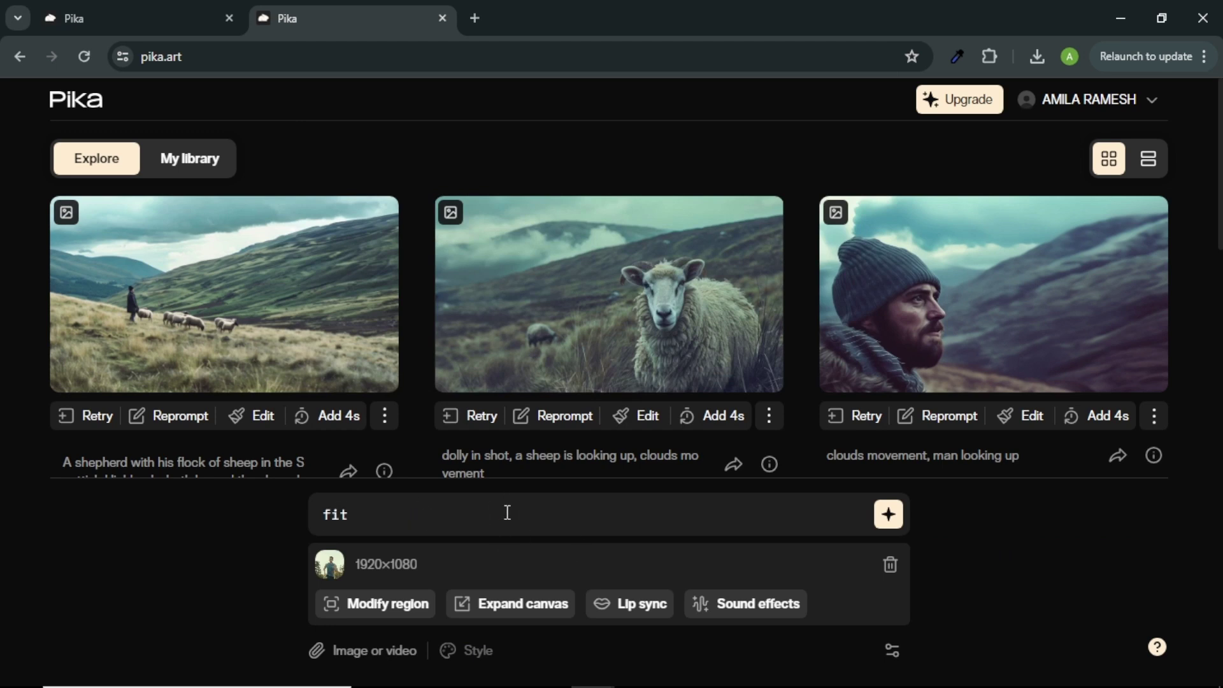
type(" young won running, anime style")
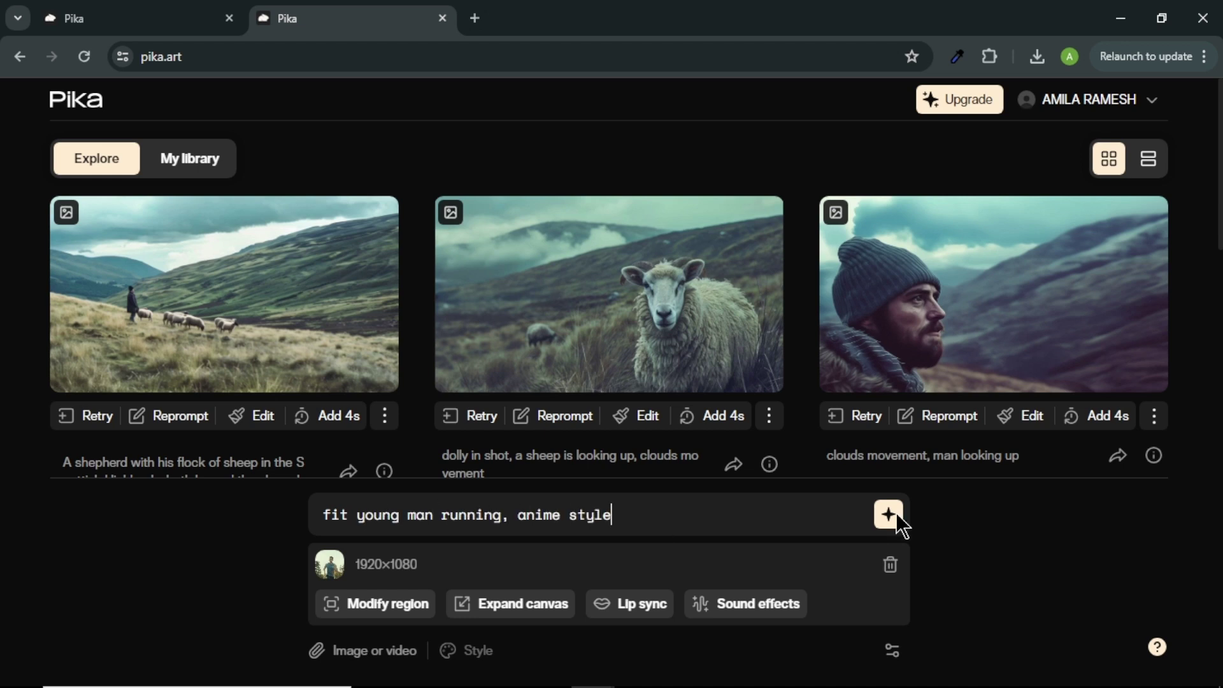
left_click(888, 515)
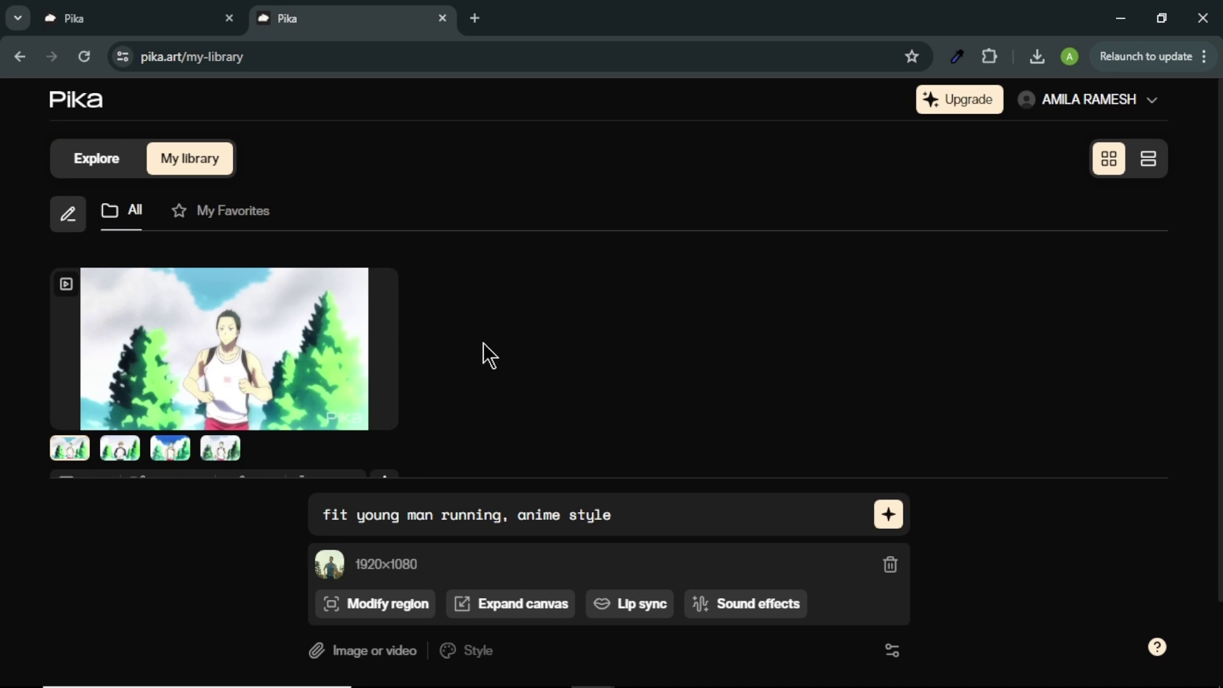
mouse_move(231, 358)
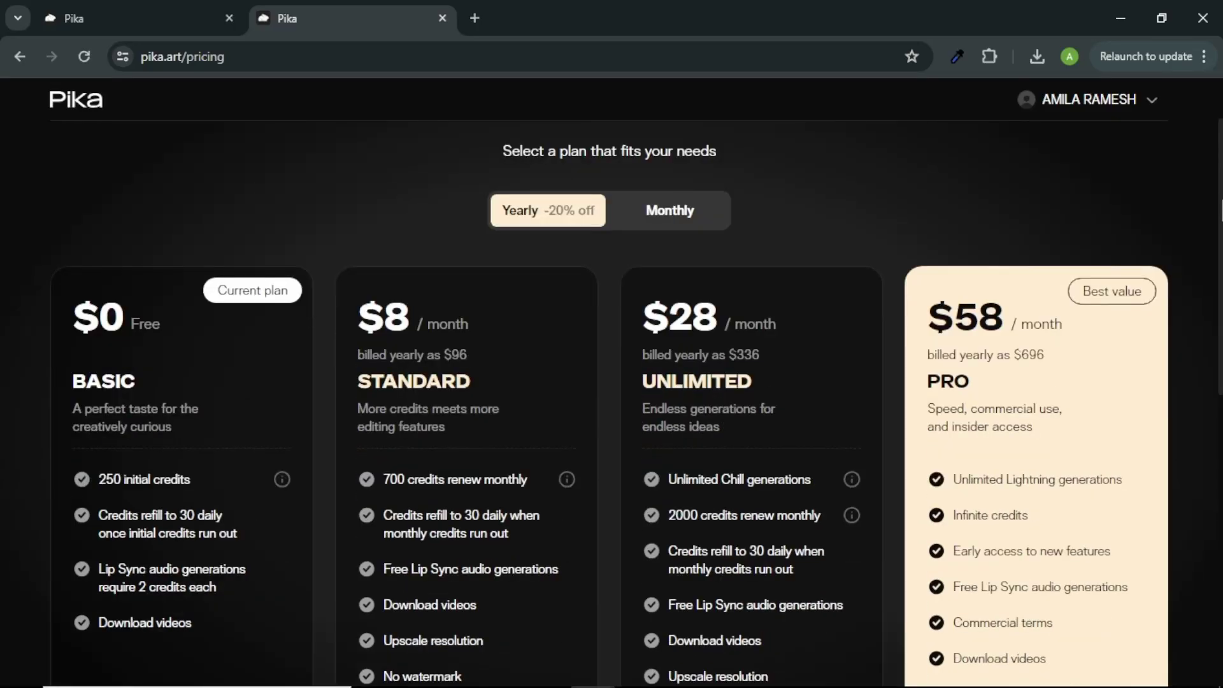
scroll(611, 382, "down", 2)
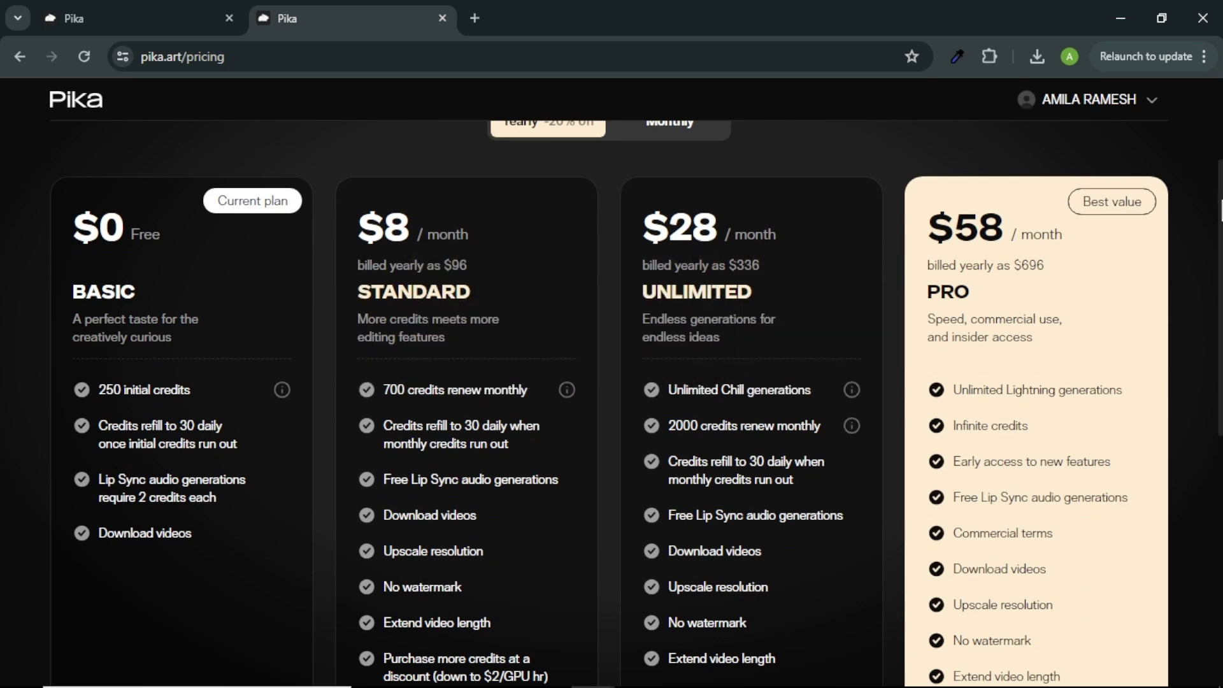
Highlight the Basic plan's 250 initial credits and daily refill condition, then clear it.
left_click_drag(98, 390, 190, 391)
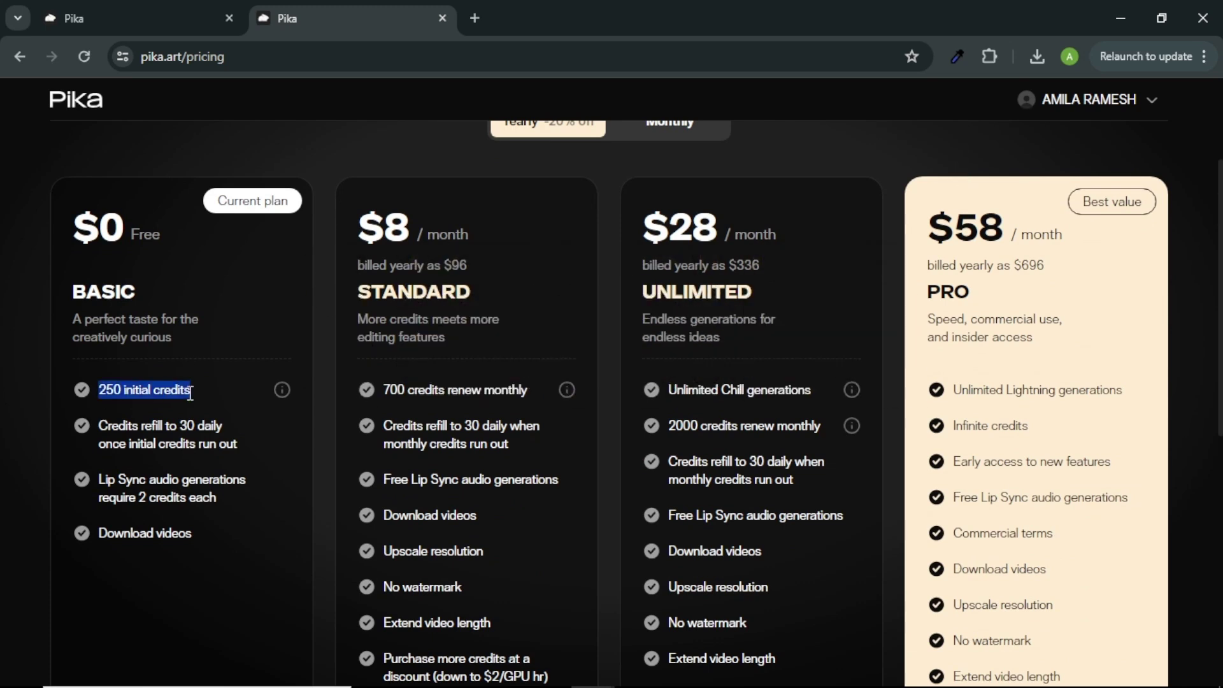
left_click_drag(101, 426, 236, 449)
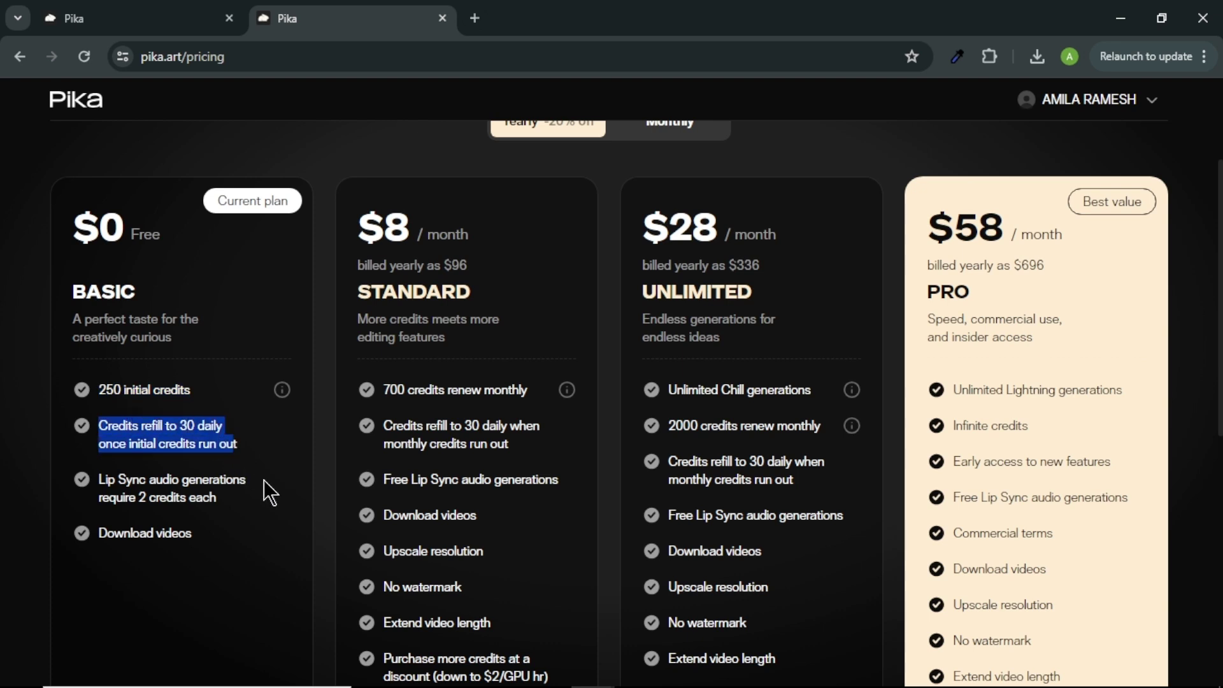
left_click(316, 505)
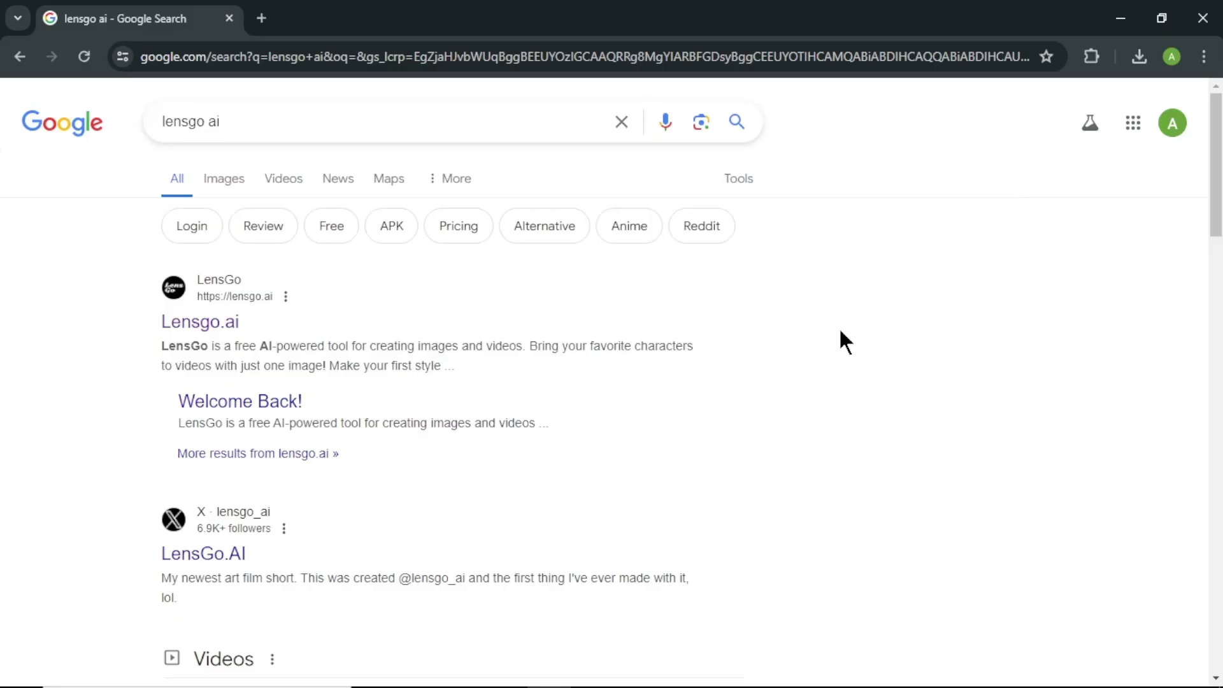
Open lensgo.ai's Style Transfer tool and upload the Untitled design video from Downloads.
left_click(170, 323)
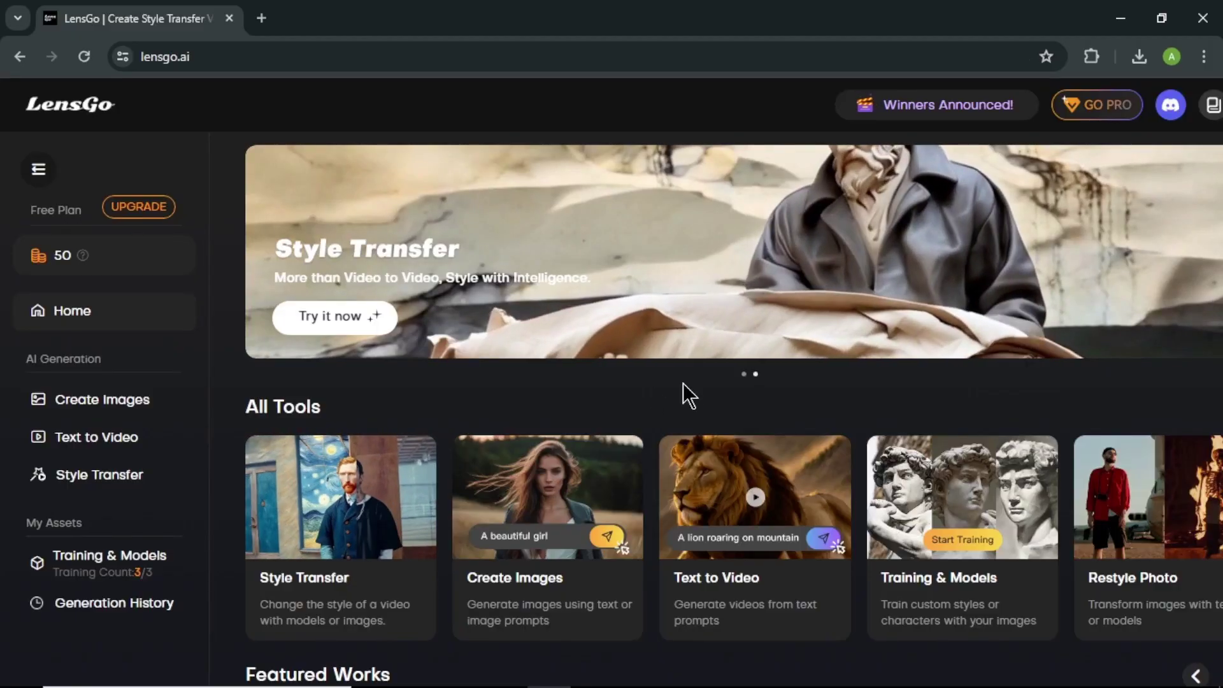
mouse_move(82, 258)
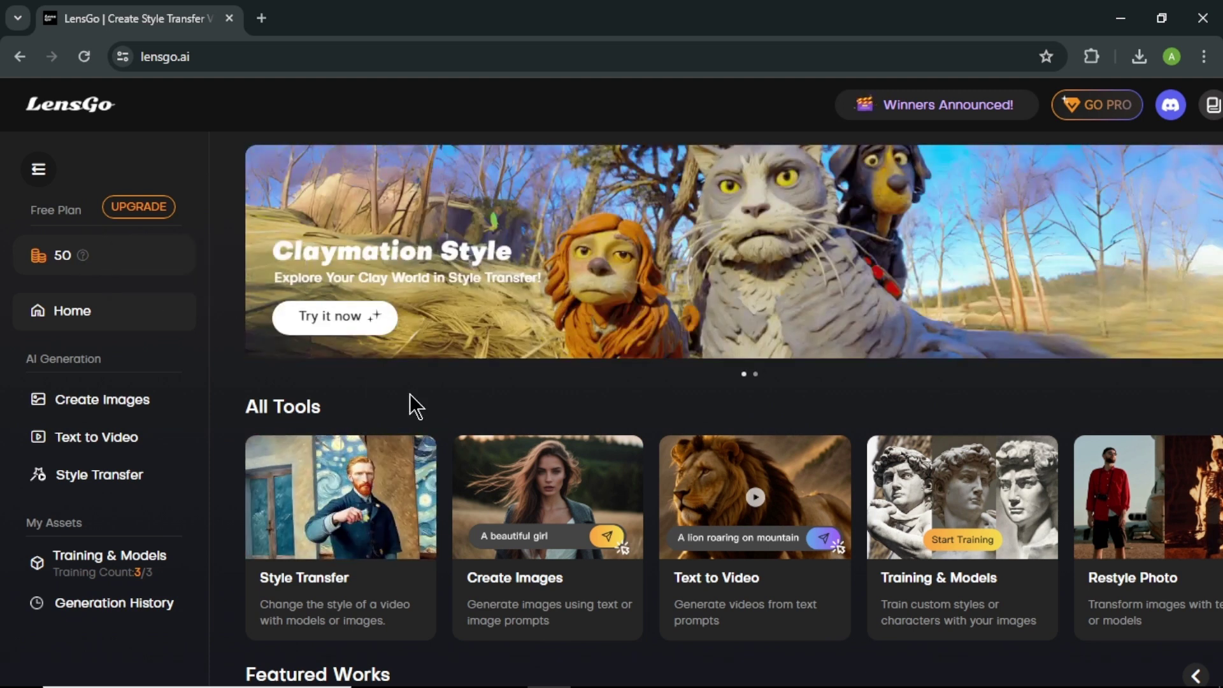
left_click(354, 341)
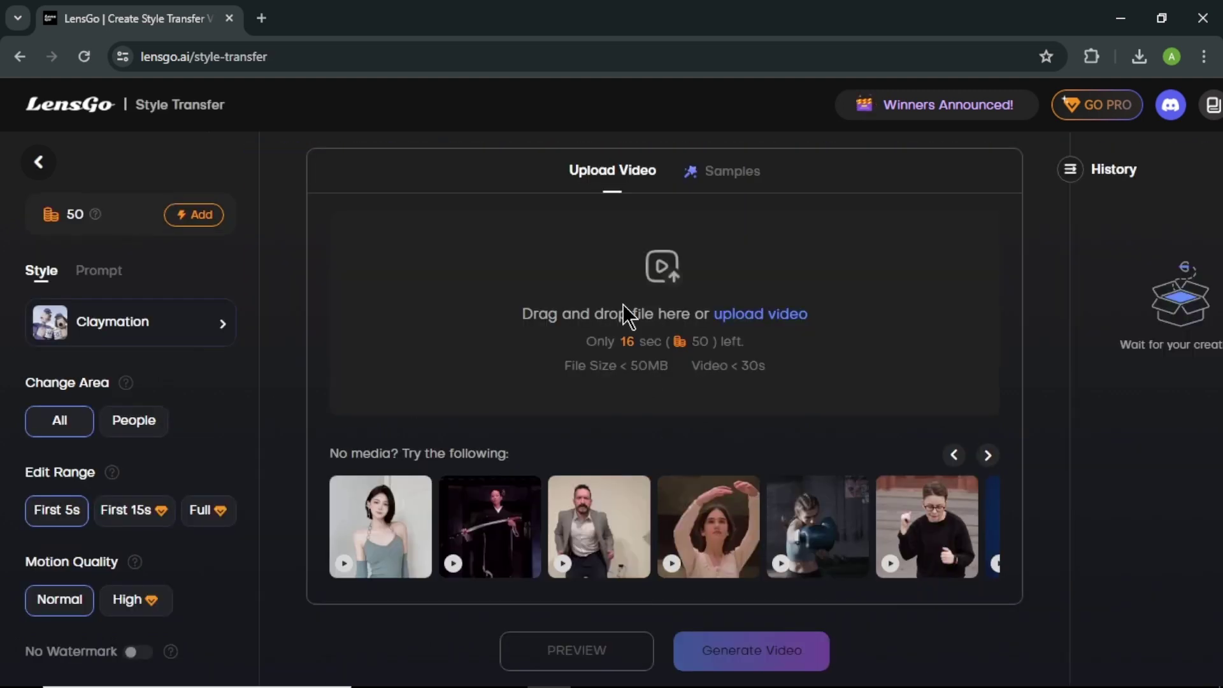
left_click(764, 319)
left_click(526, 180)
left_click(726, 407)
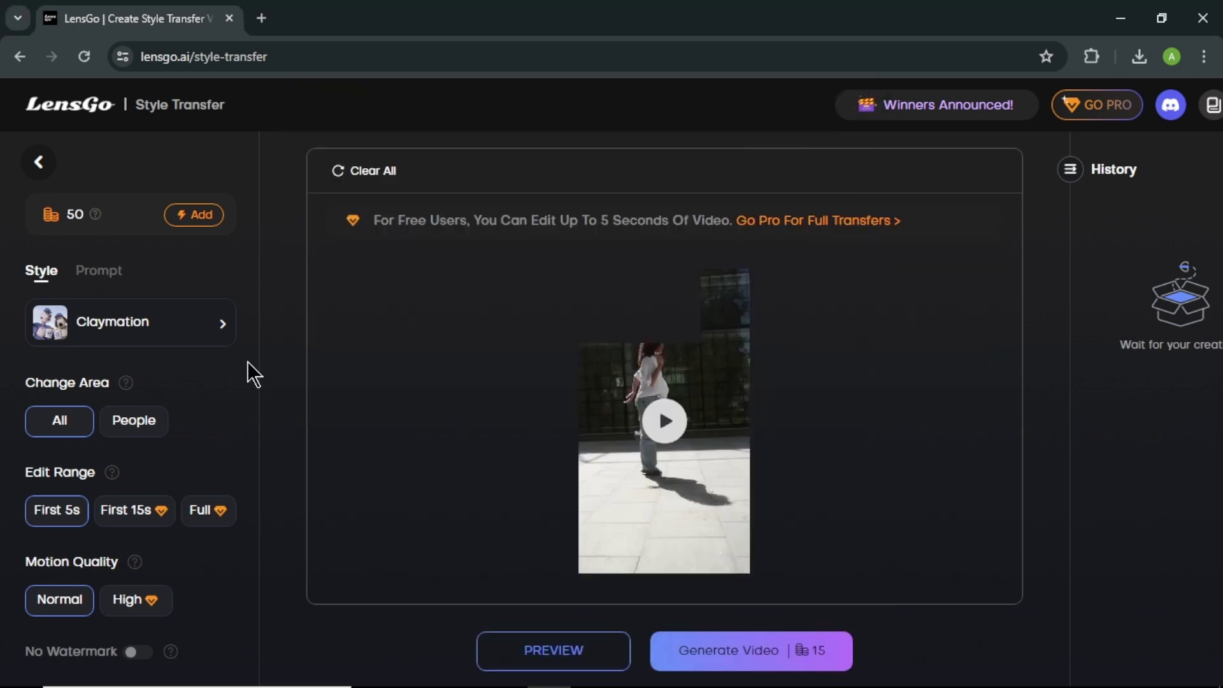
Choose Ghibli as the transfer style.
left_click(183, 336)
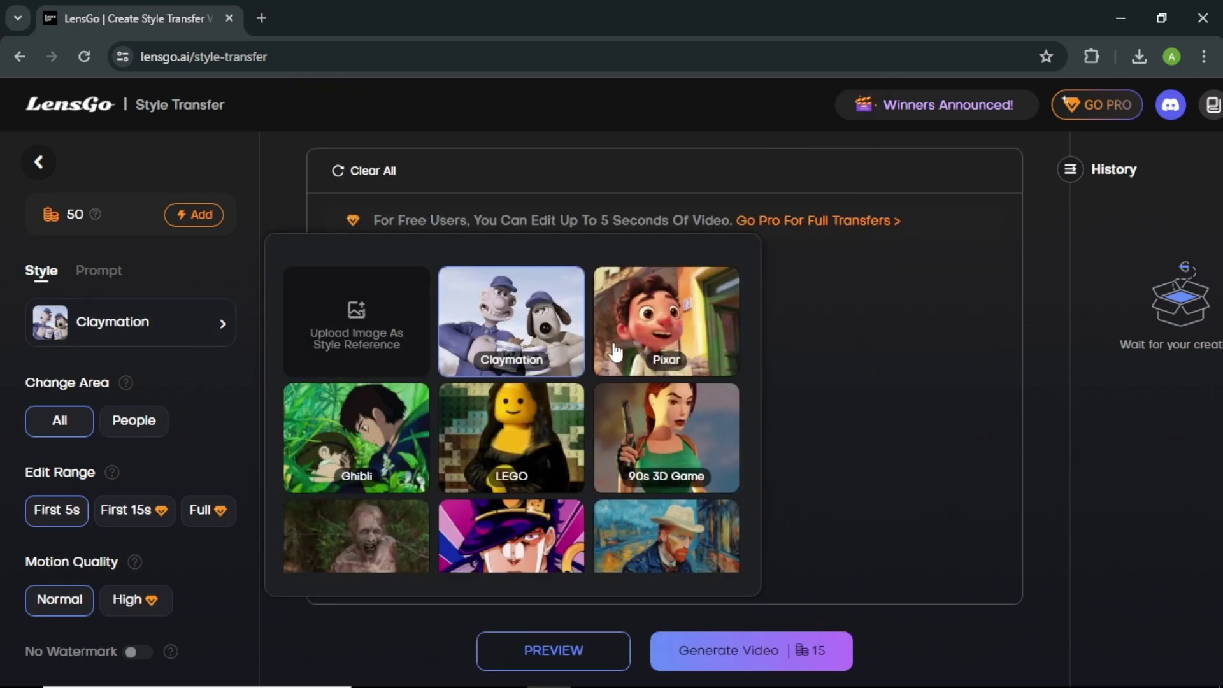
scroll(377, 411, "down", 3)
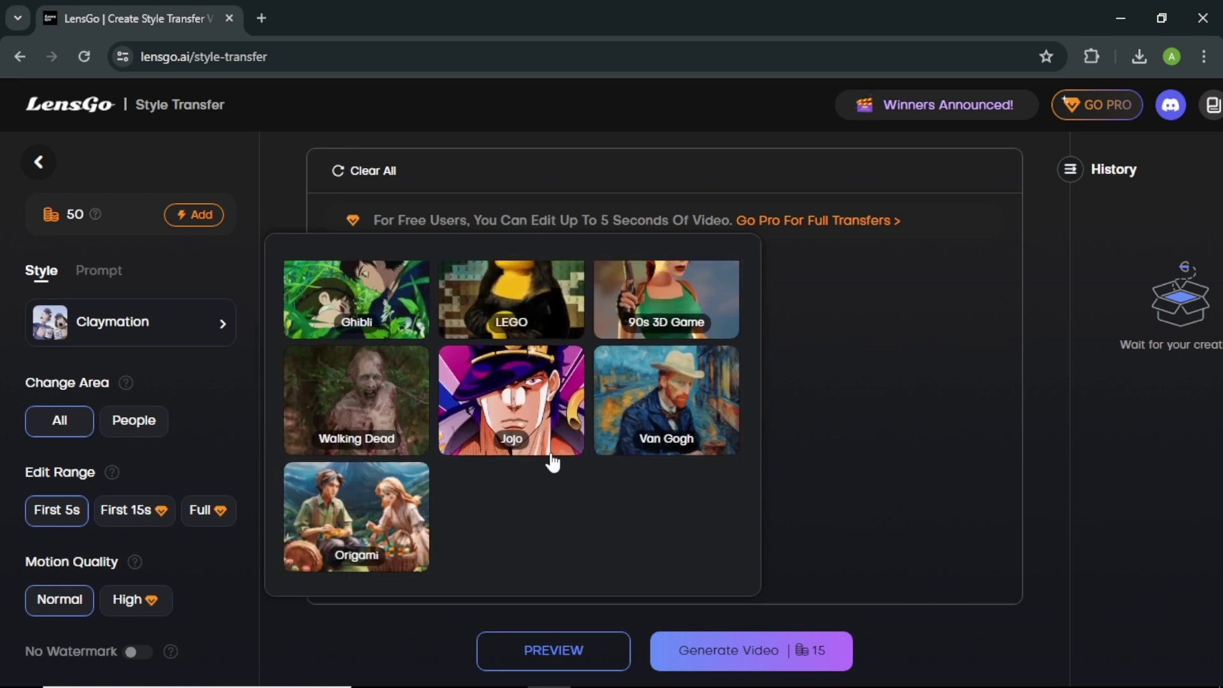
scroll(351, 382, "up", 2)
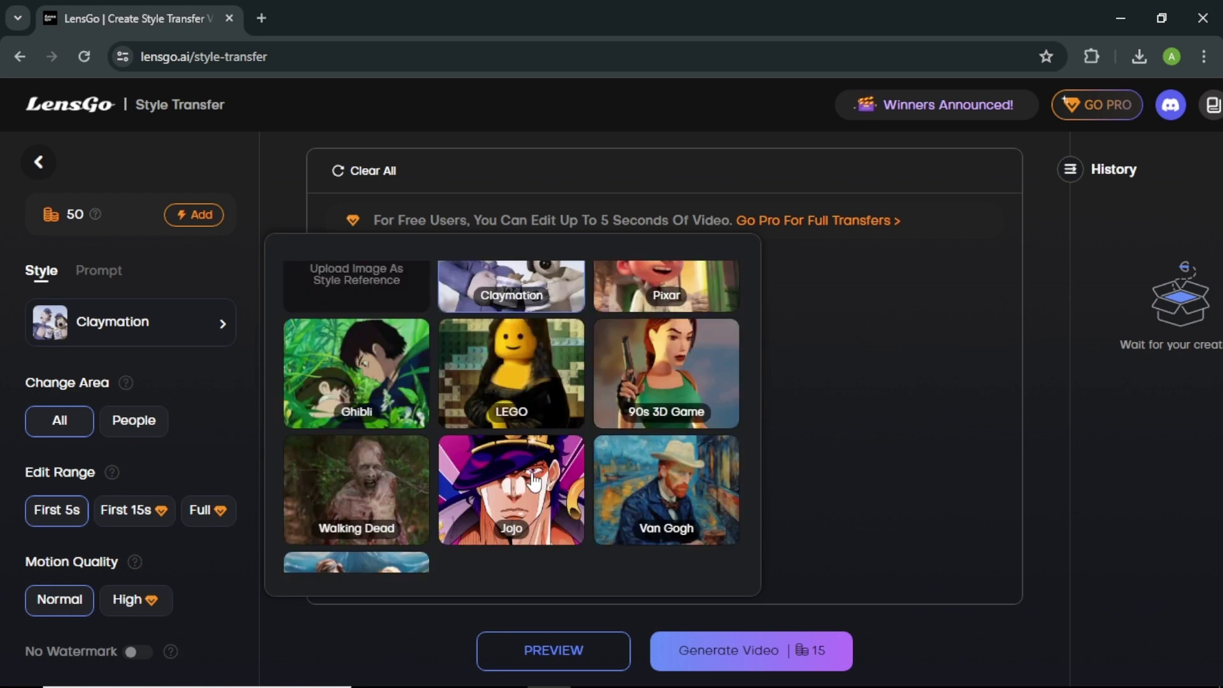
left_click(351, 383)
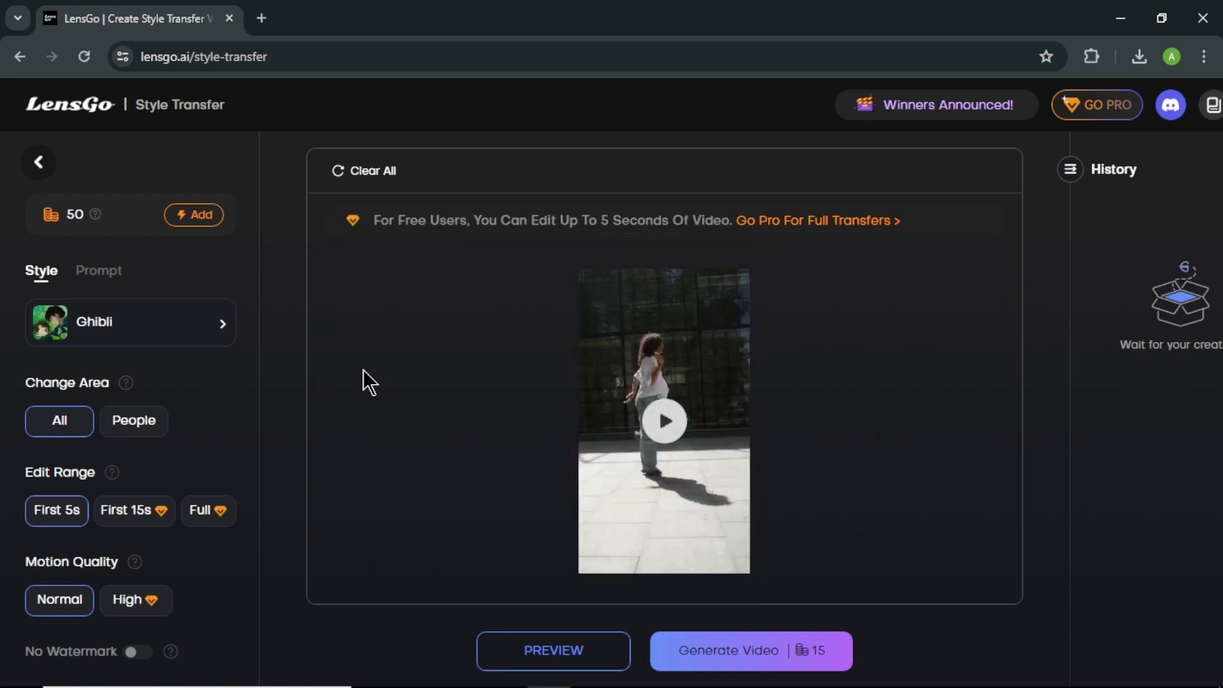
left_click(60, 423)
Generate the Ghibli video, preview the anime clip from History, then download it.
left_click(833, 658)
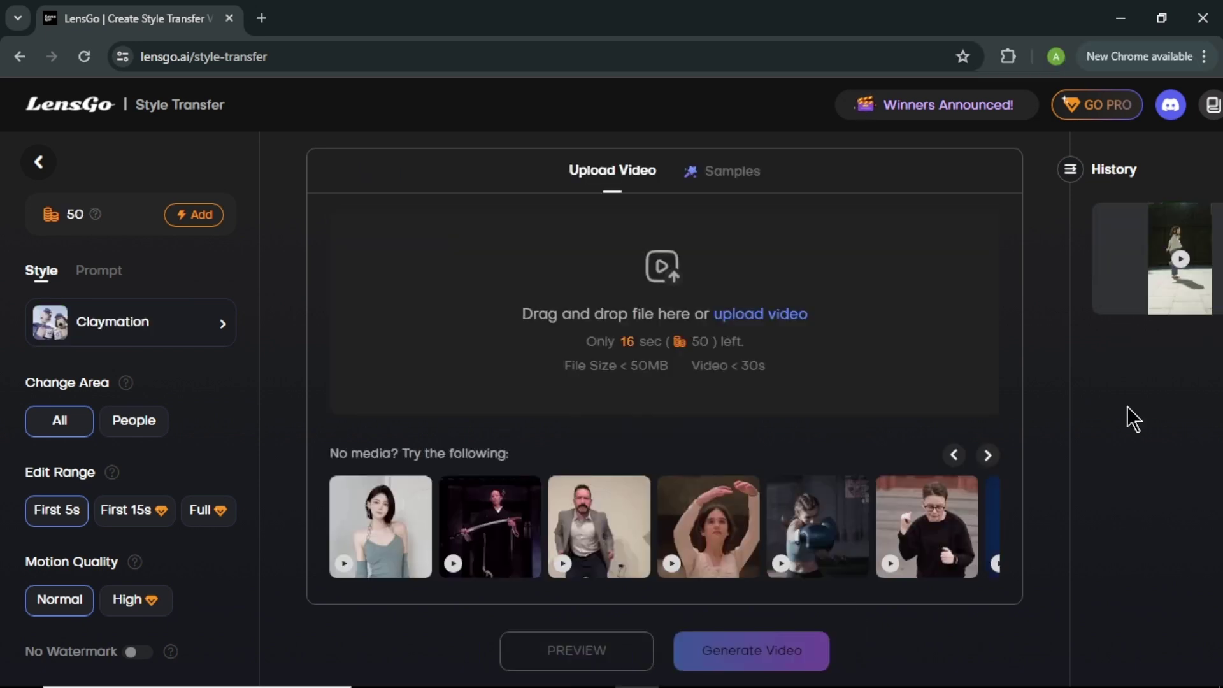
mouse_move(1178, 261)
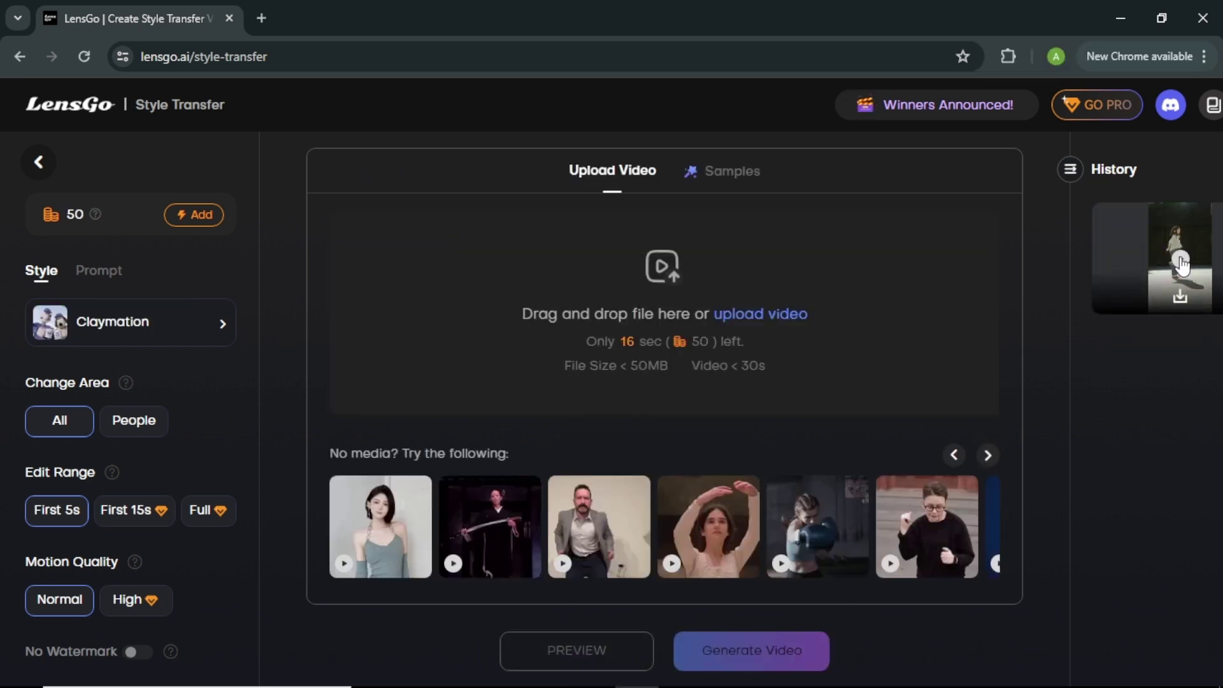
left_click(1180, 261)
left_click(641, 397)
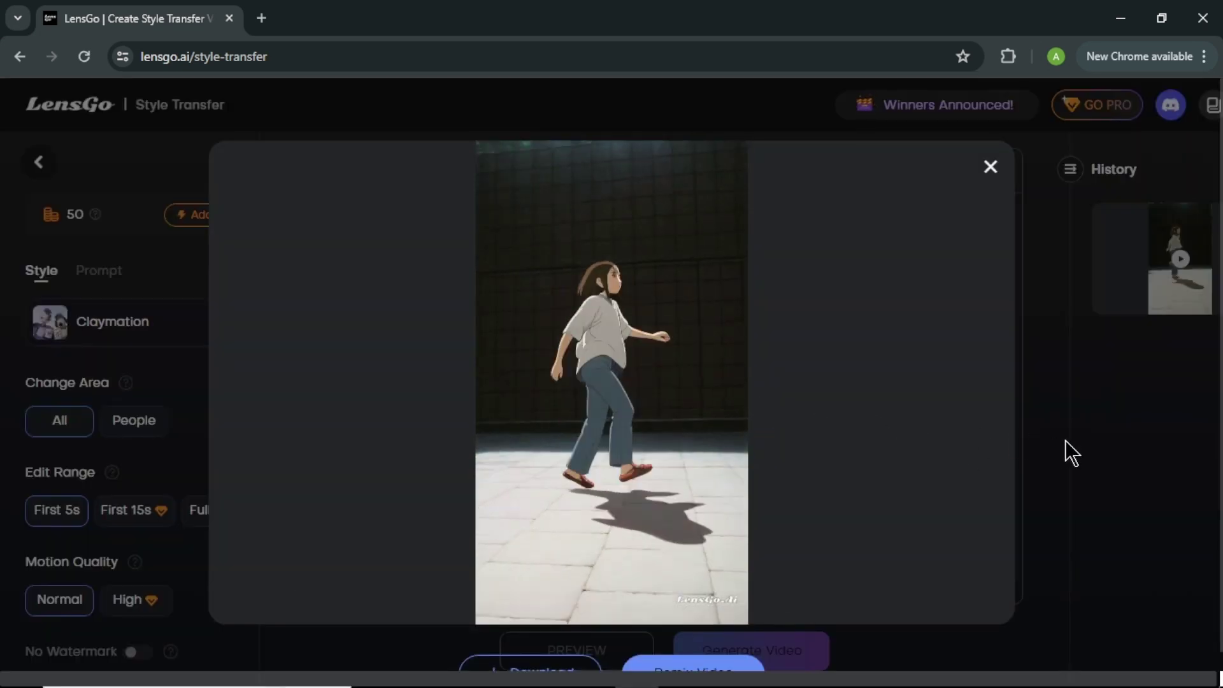
left_click(992, 169)
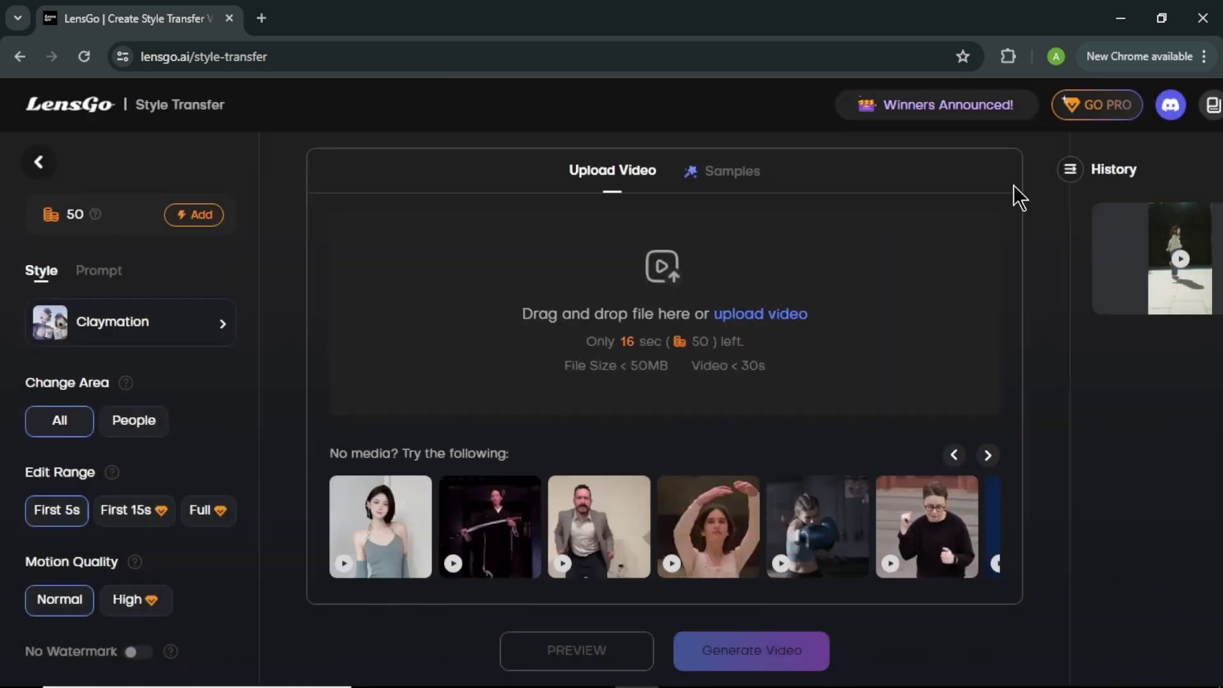
mouse_move(1179, 280)
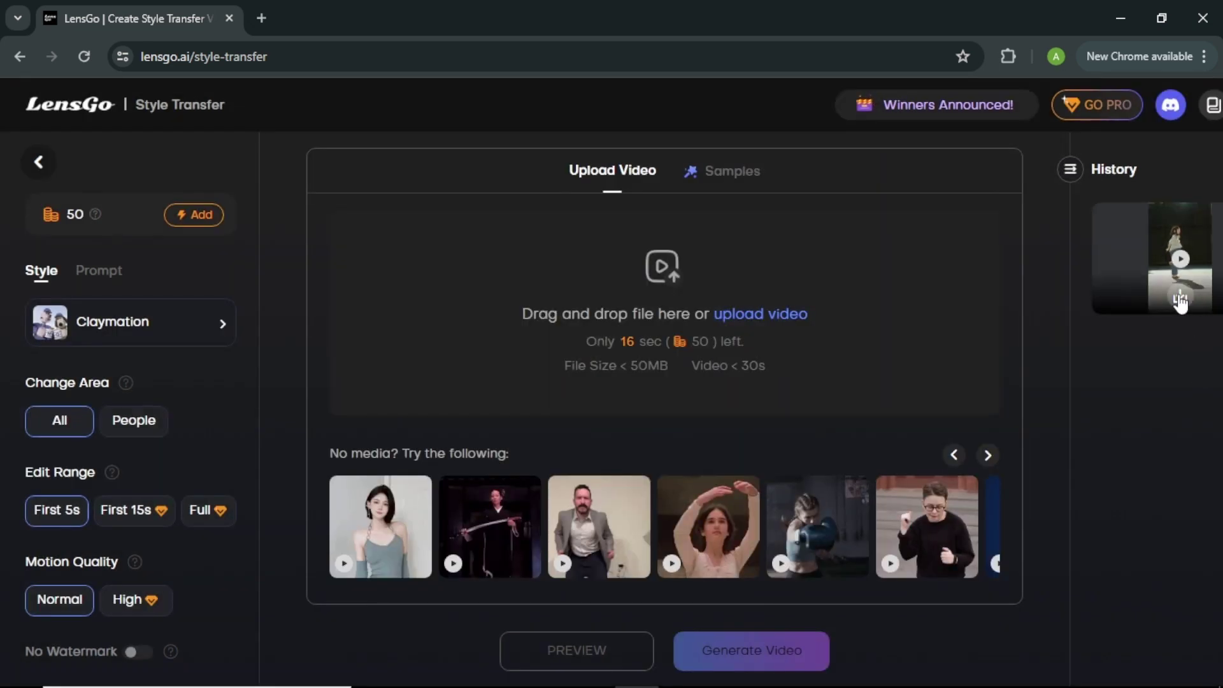
left_click(1179, 298)
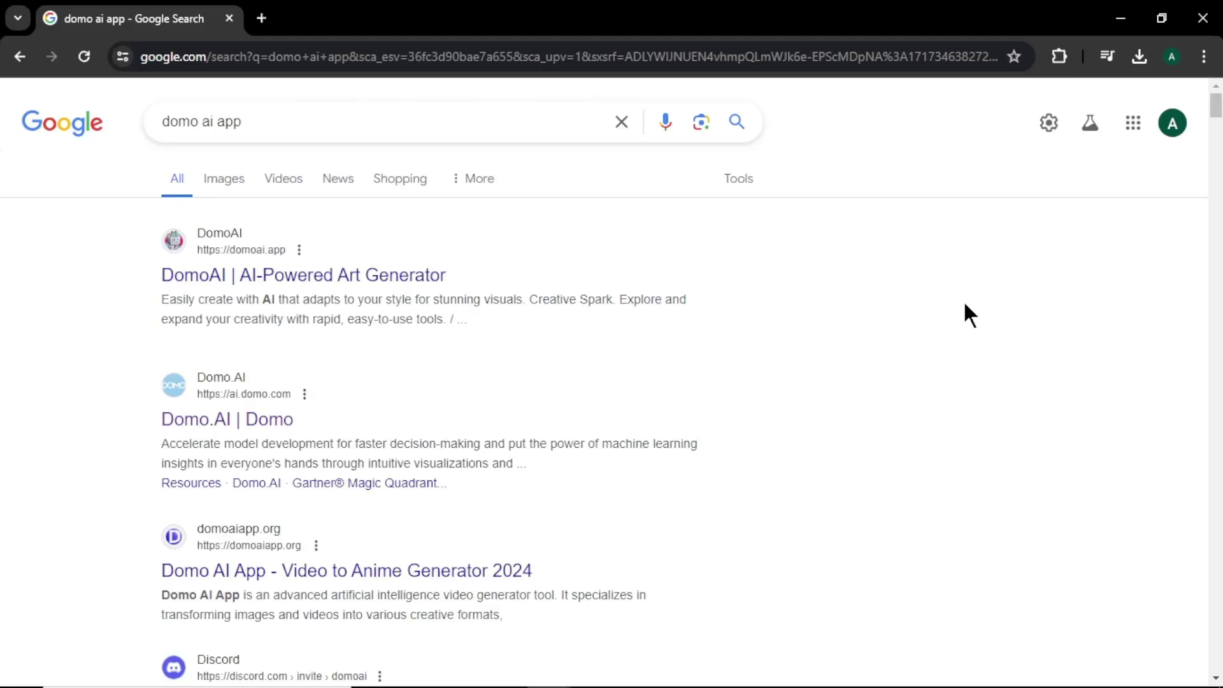
Open the domoai.app site from the search results and accept its Discord server invite.
left_click(274, 278)
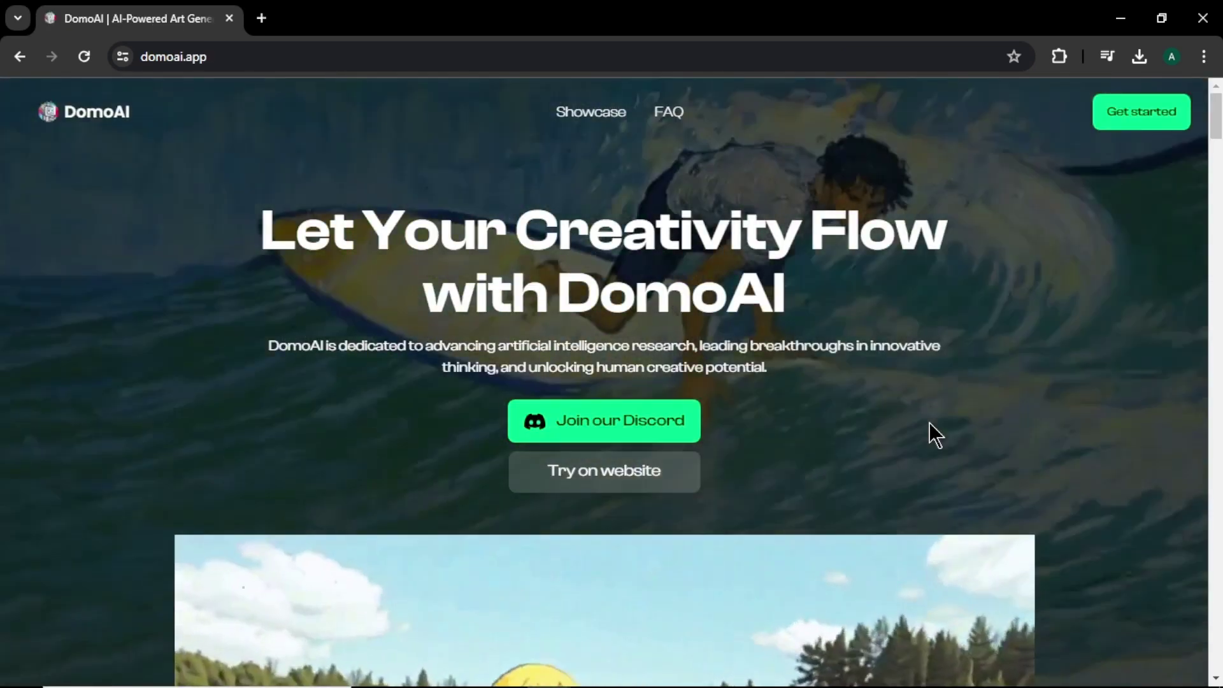
left_click(633, 417)
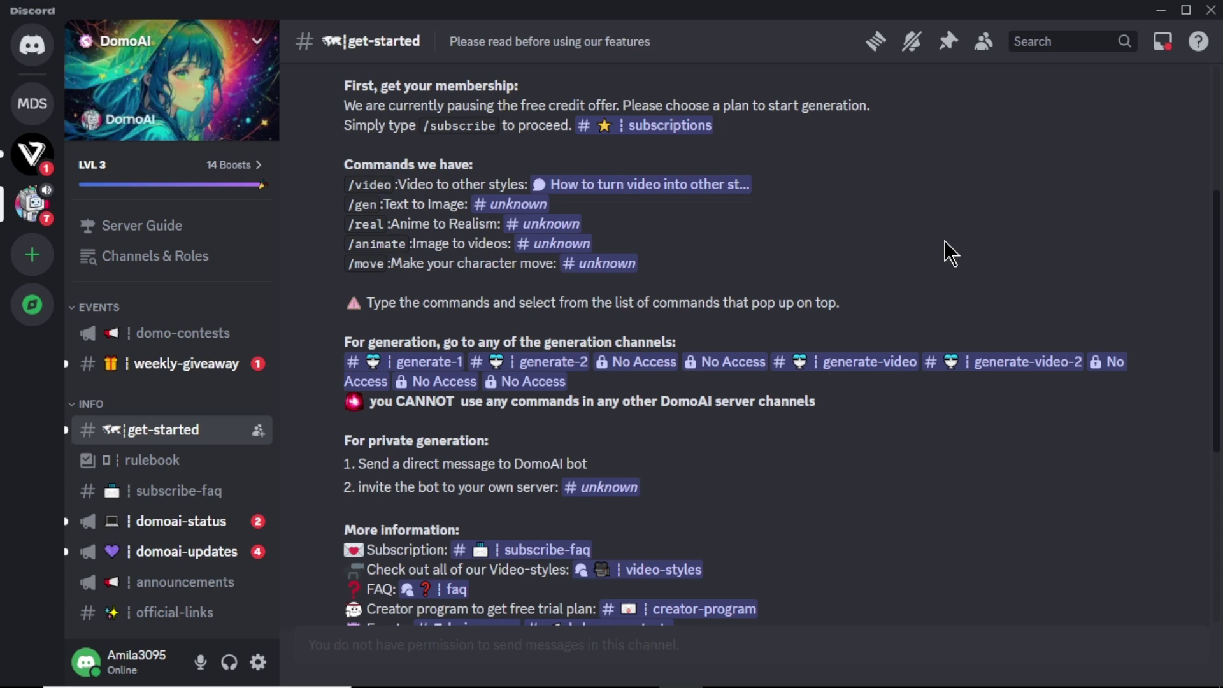
Create a new Discord server from scratch, set up 'For me and my friends'.
left_click(29, 260)
left_click(28, 258)
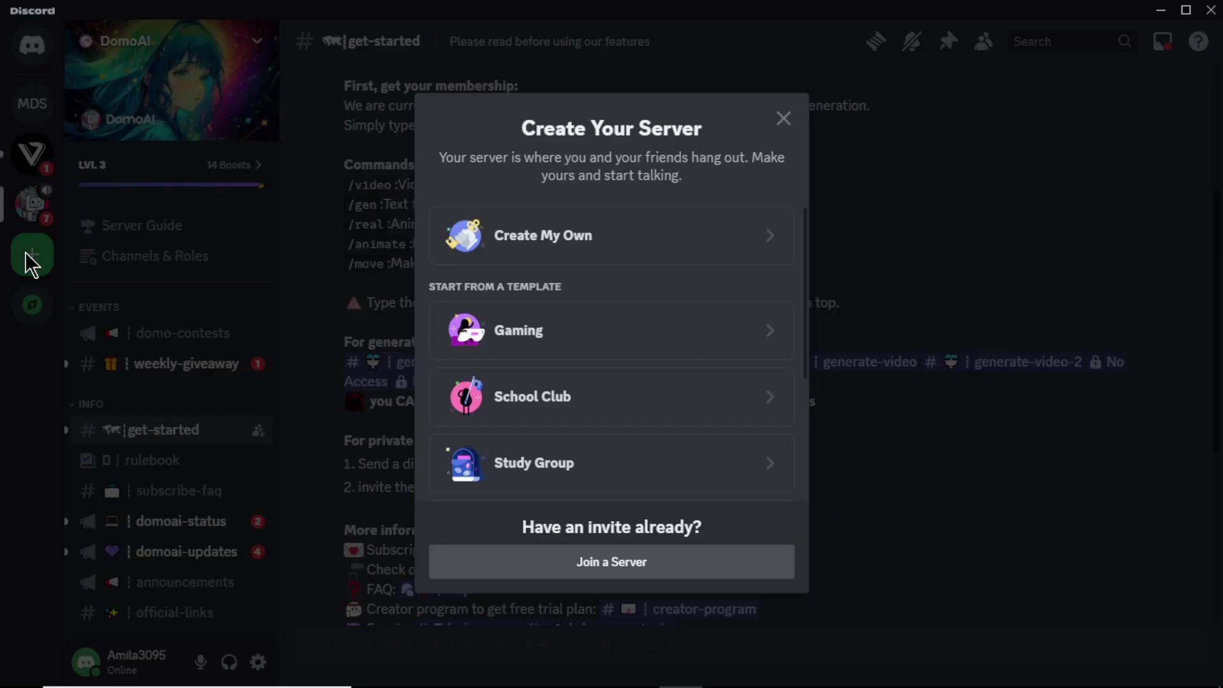
left_click(579, 235)
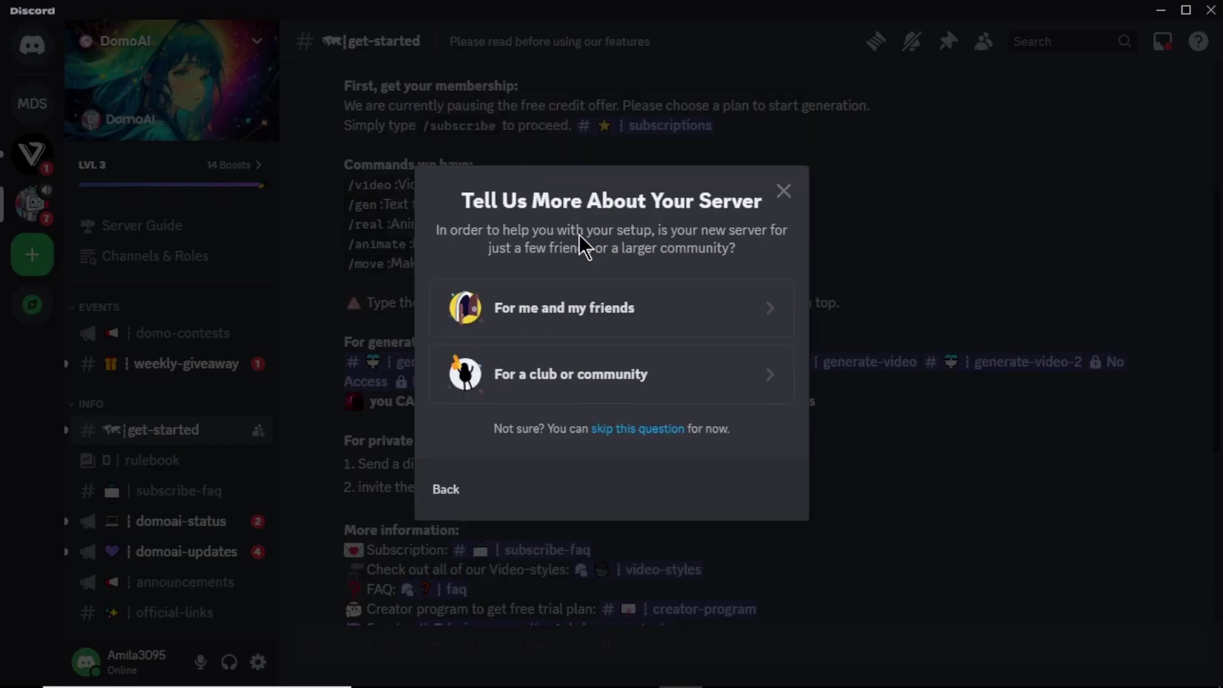
left_click(623, 326)
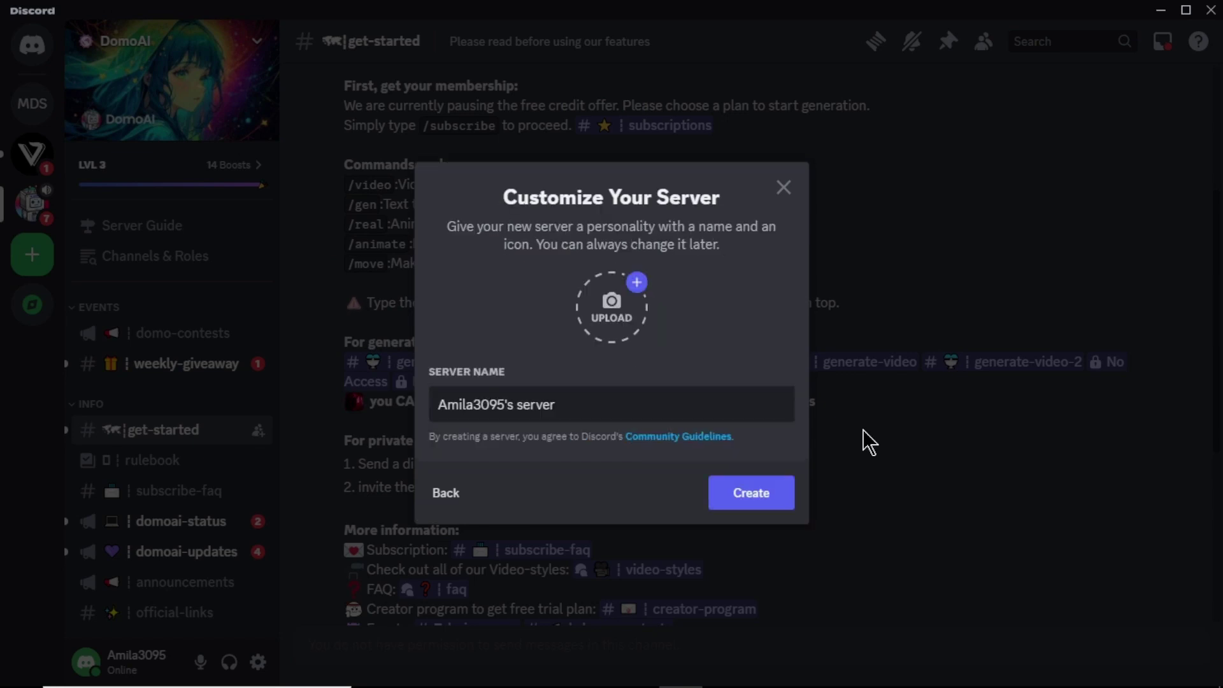
left_click(752, 488)
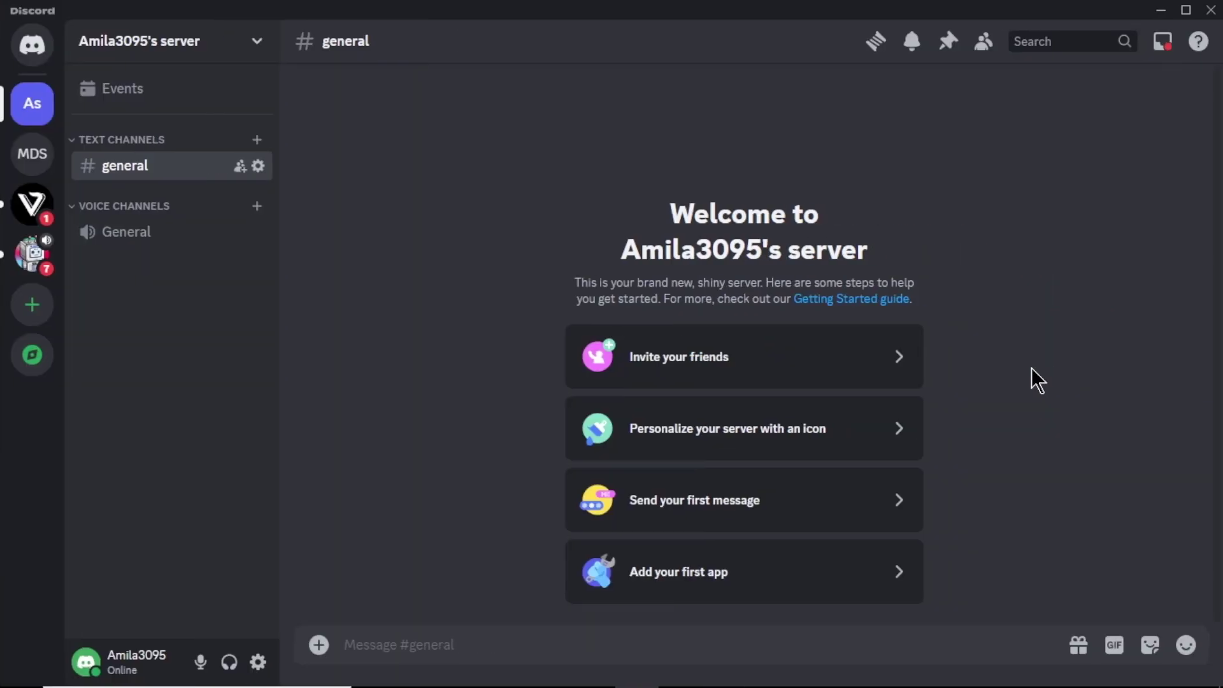
Add the DomoAI bot from the DomoAI server's member list and authorize it on the personal server.
left_click(34, 255)
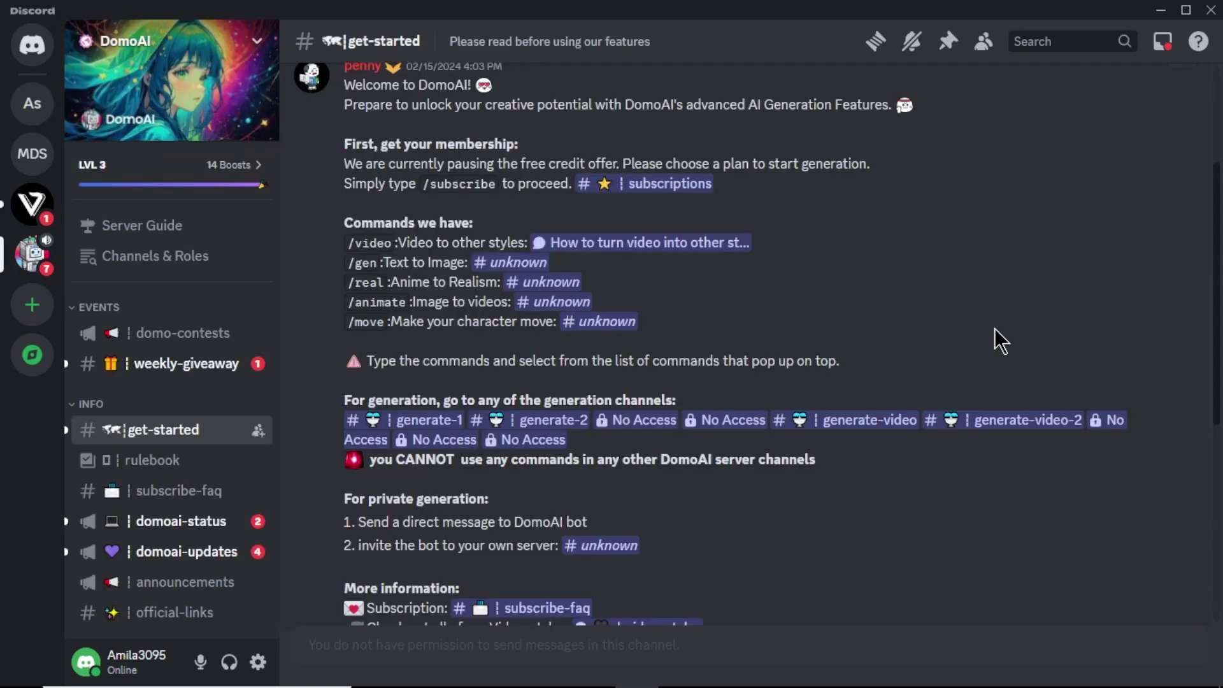
left_click(989, 46)
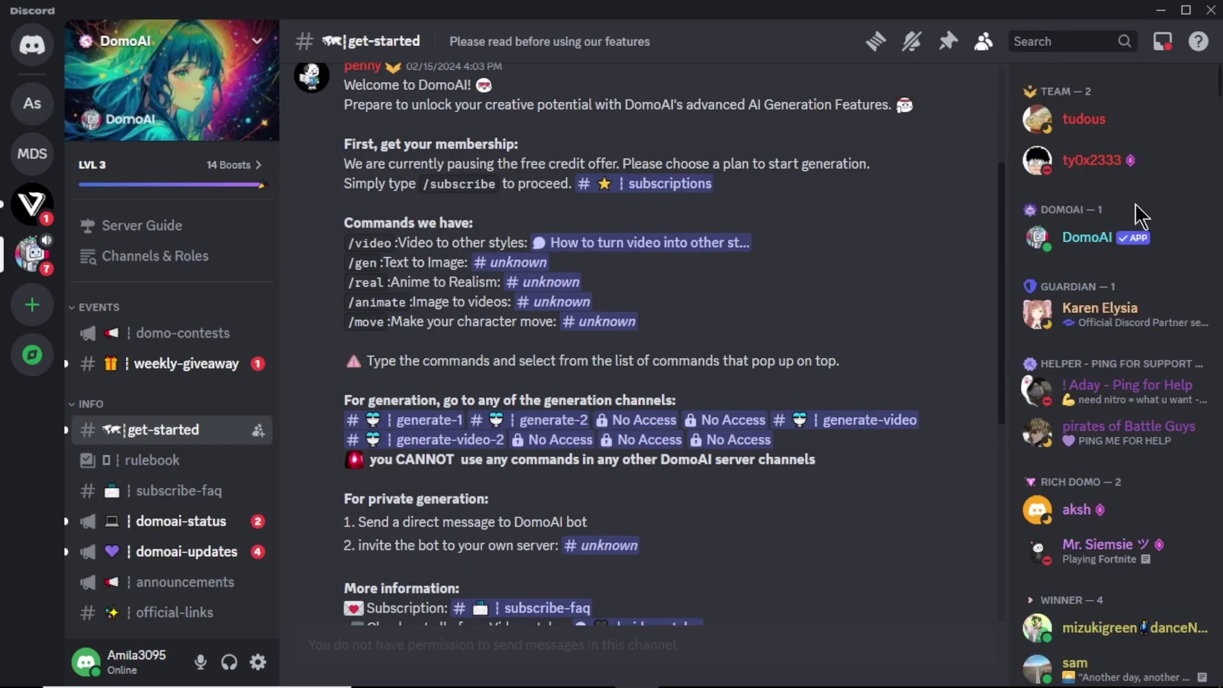
left_click(1120, 238)
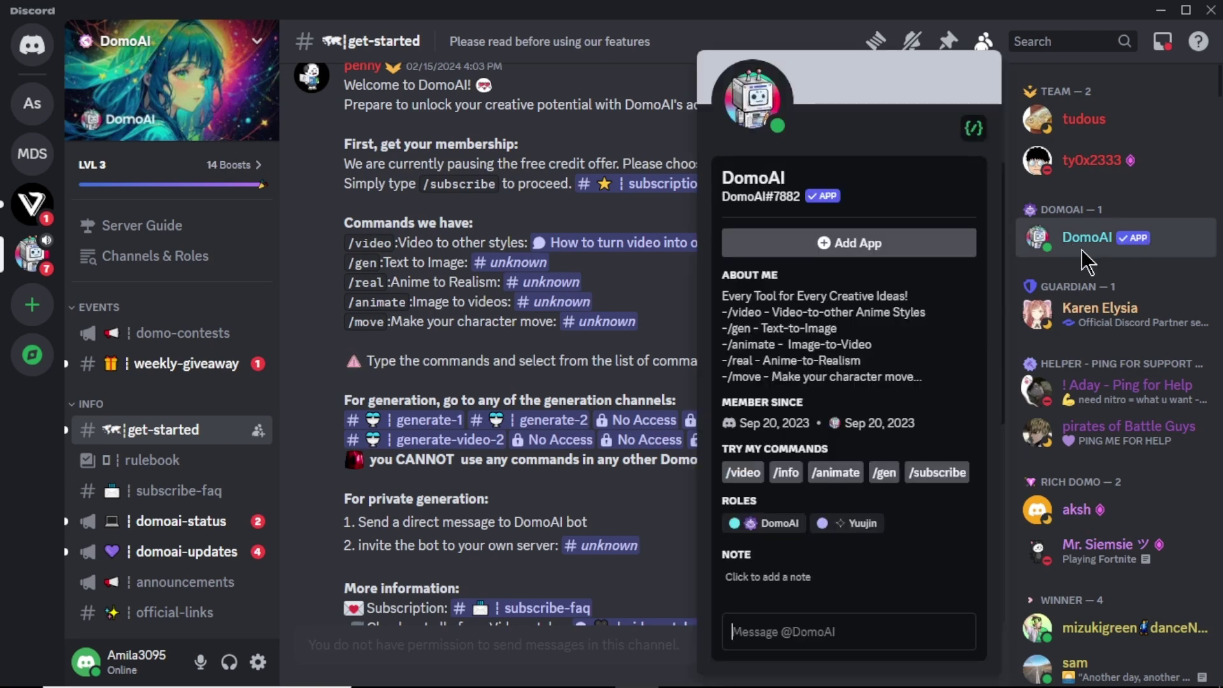
left_click(877, 244)
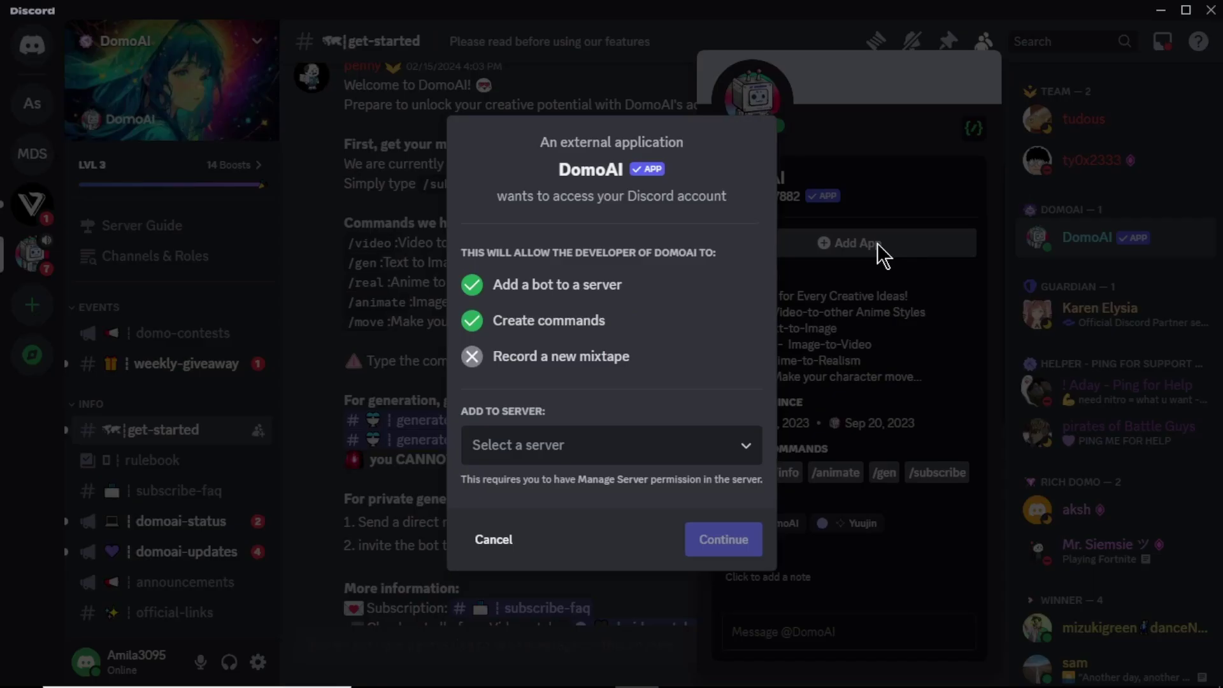
left_click(729, 453)
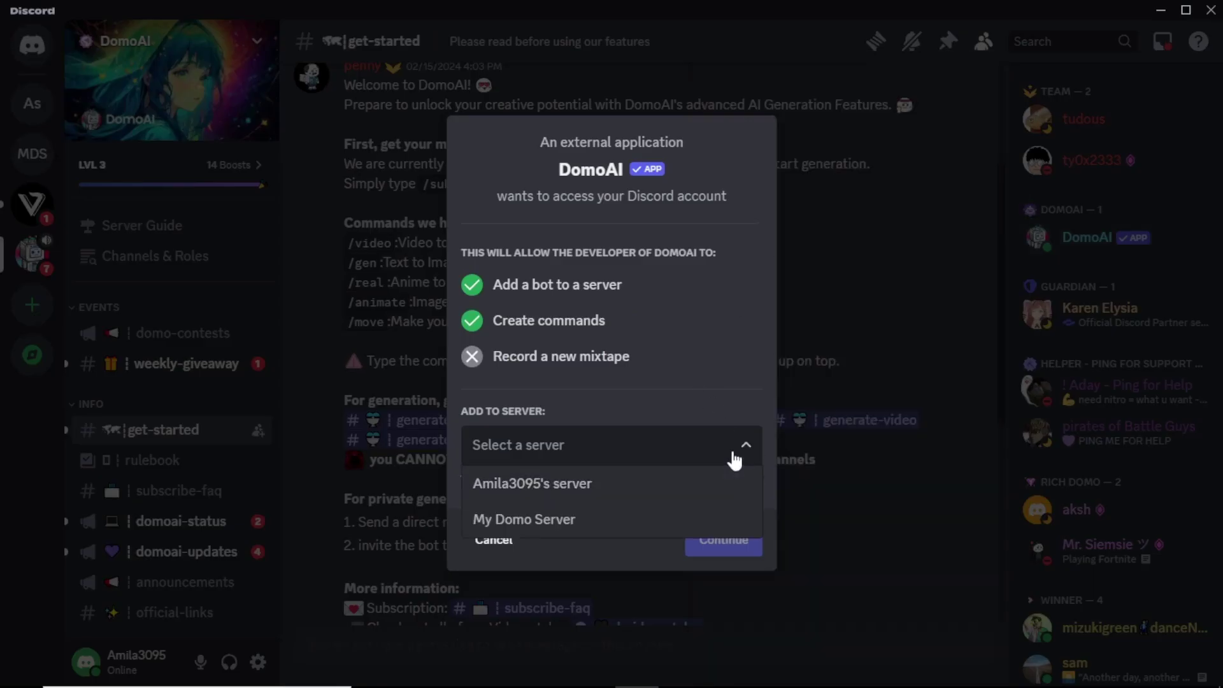
left_click(594, 493)
left_click(726, 555)
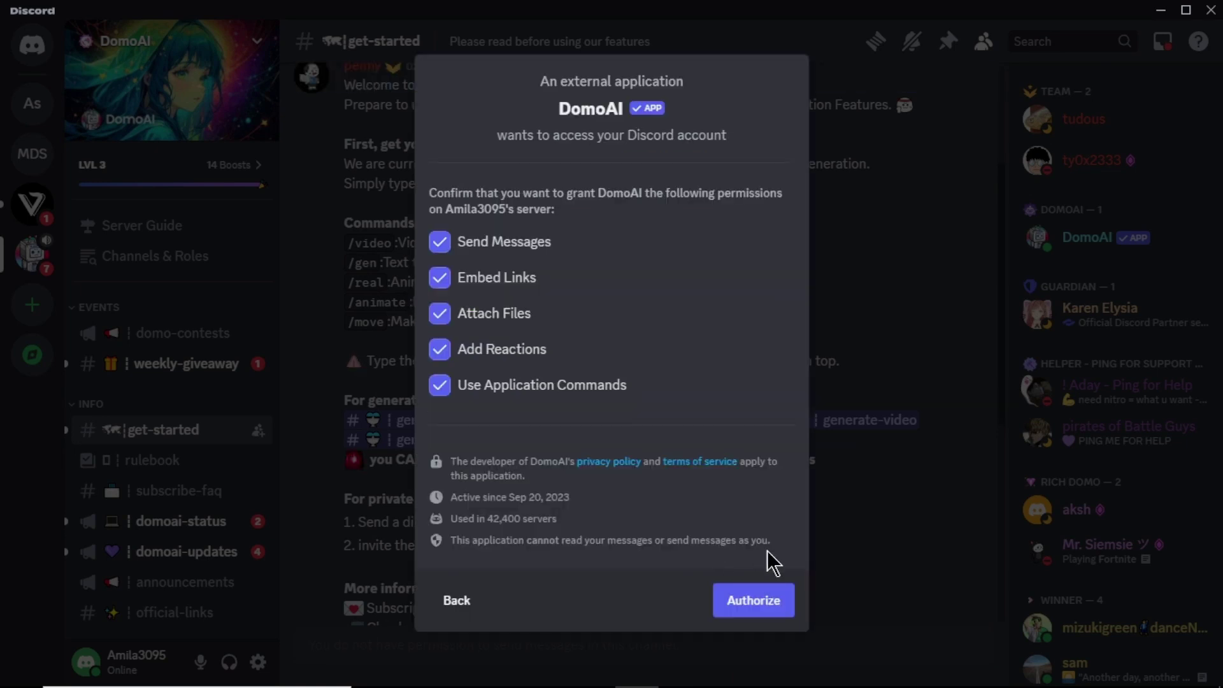
left_click(749, 595)
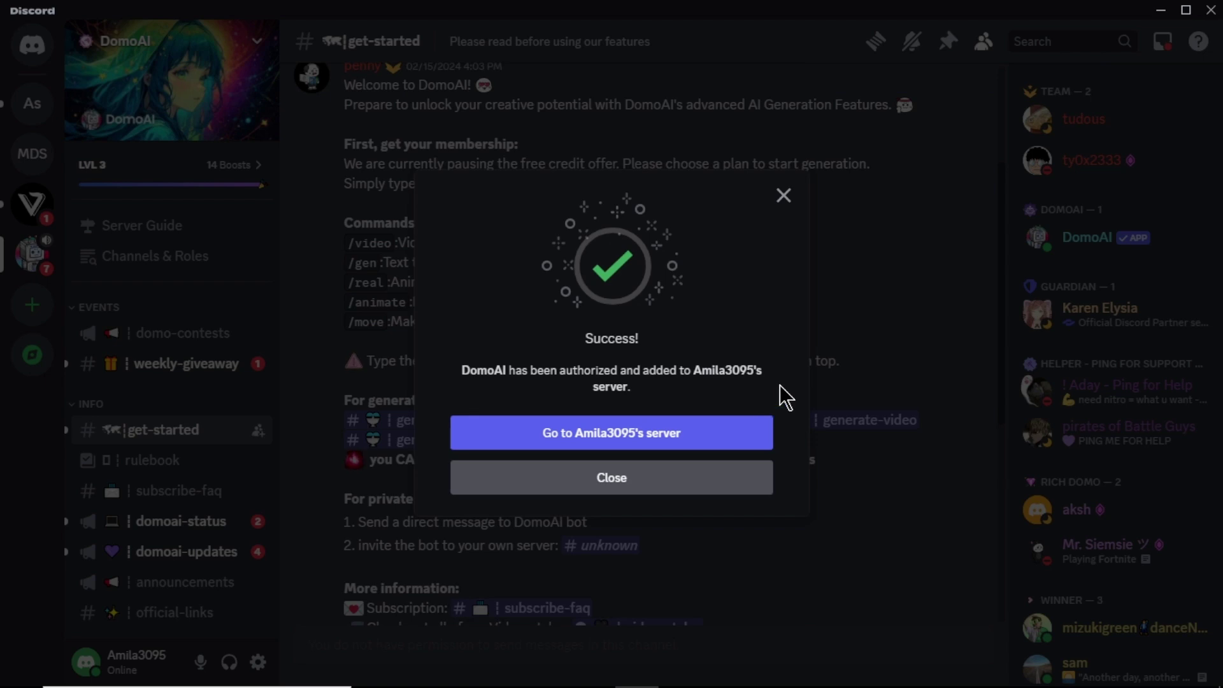
In the personal server, send DomoAI's /video command with the 5385878-hd_1080_1920_25fps clip and prompt 'anime'.
left_click(610, 441)
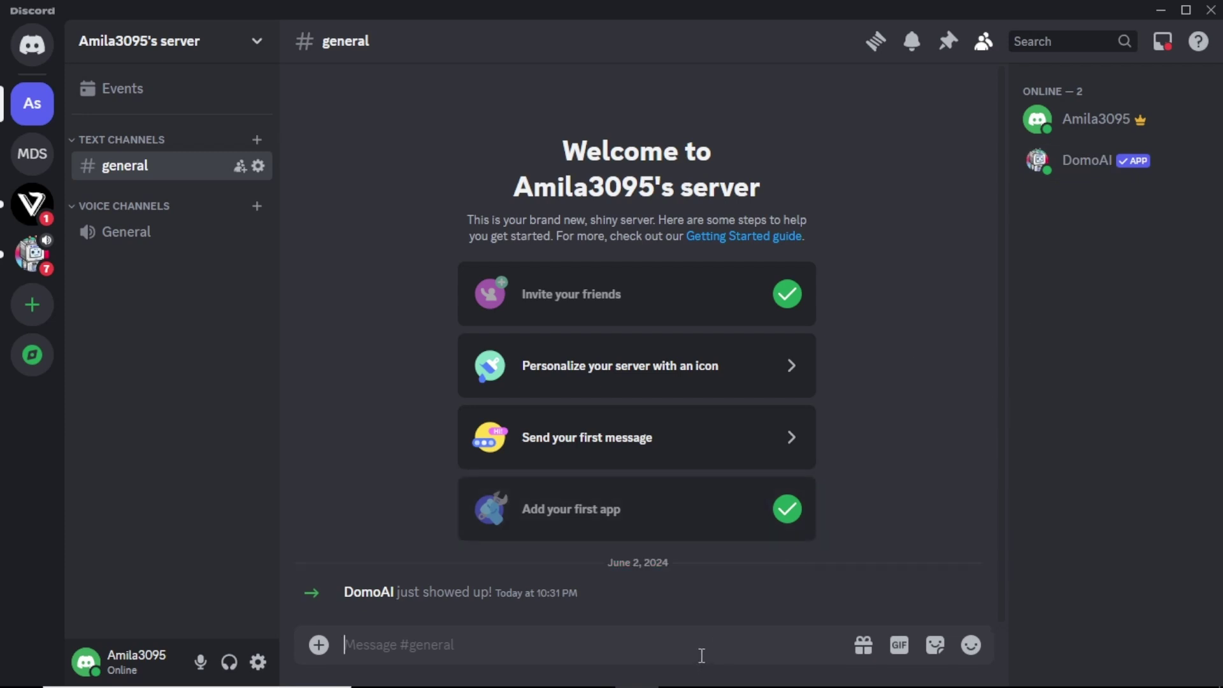
type("/video")
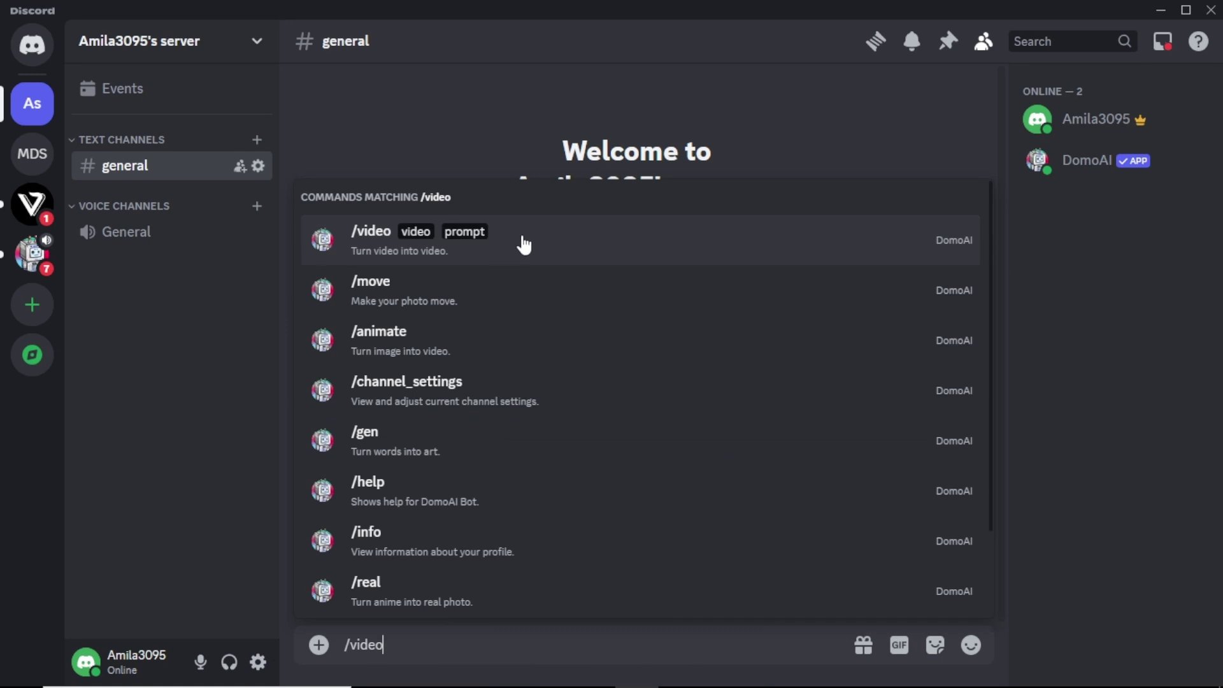
left_click(391, 244)
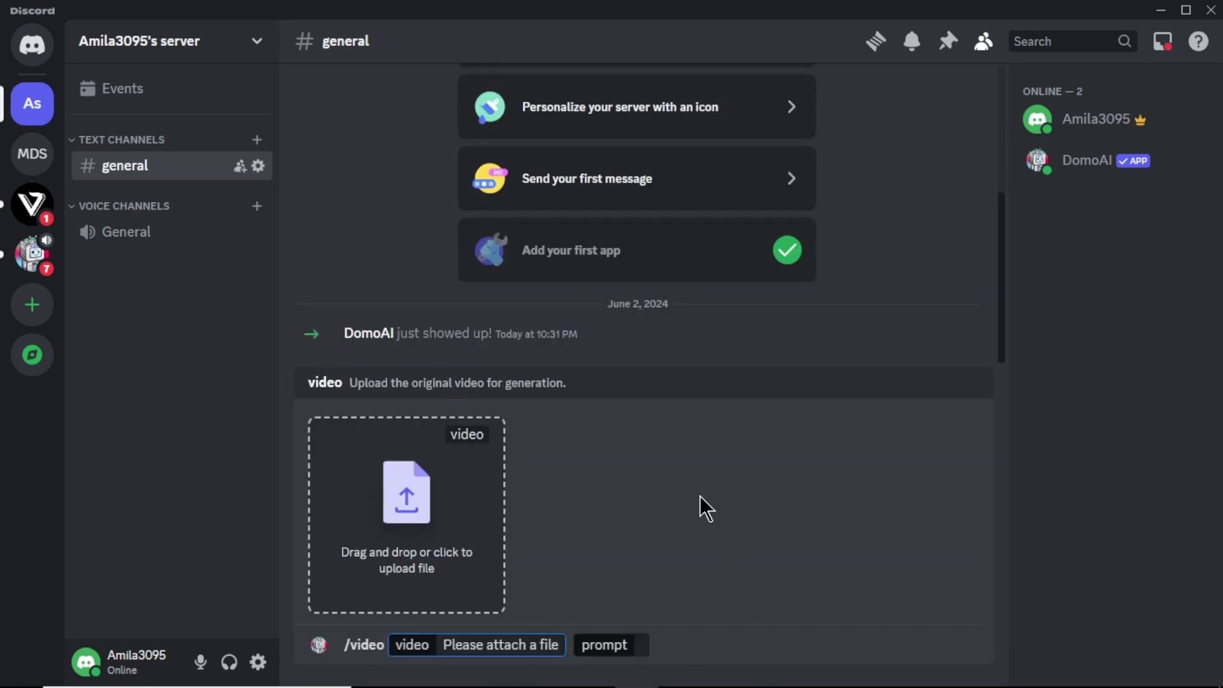
left_click(426, 521)
left_click(511, 245)
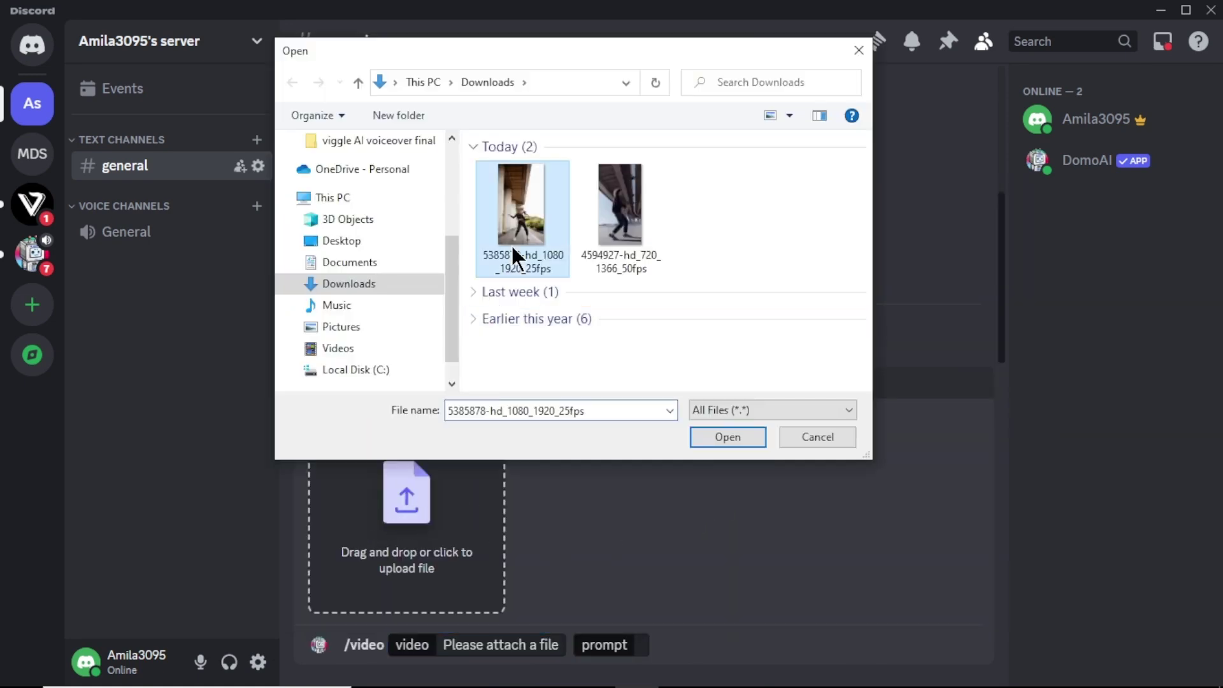
left_click(719, 437)
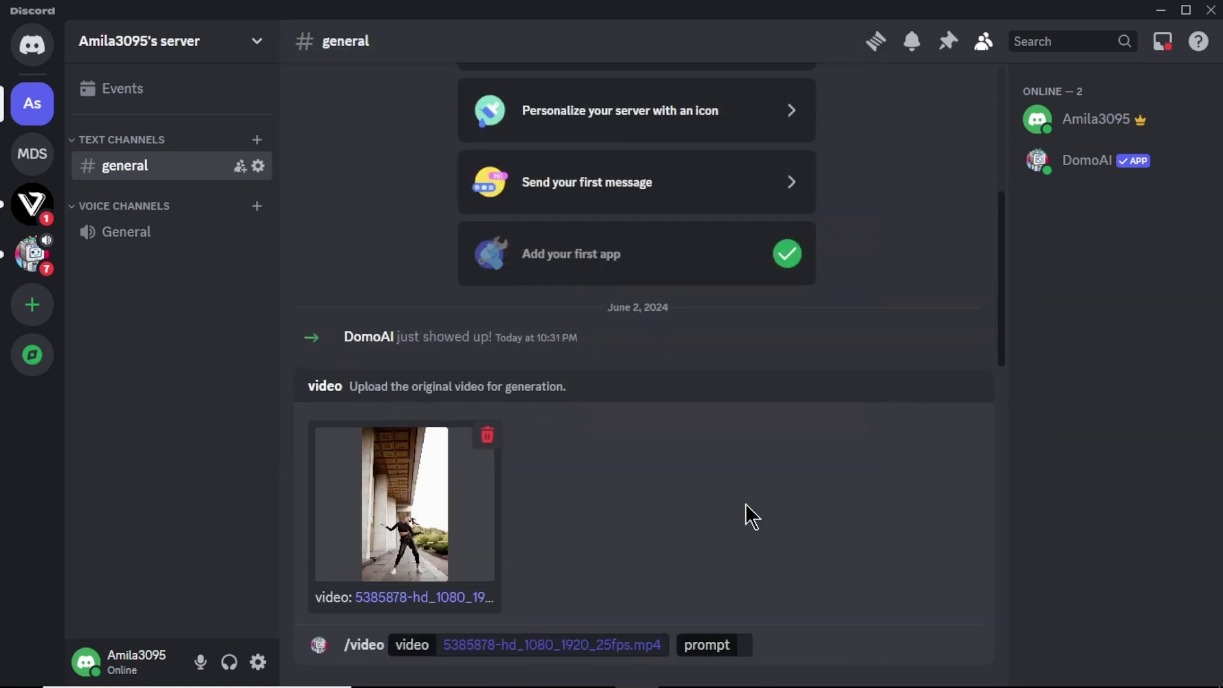
left_click(747, 645)
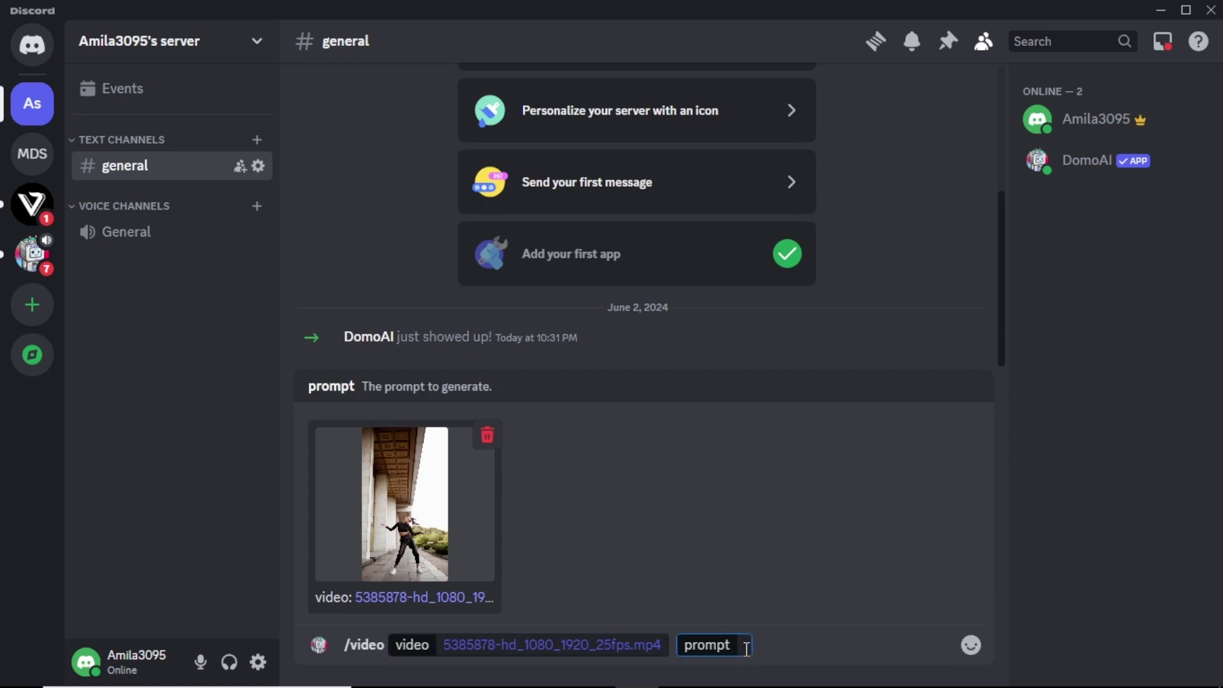
type("anime")
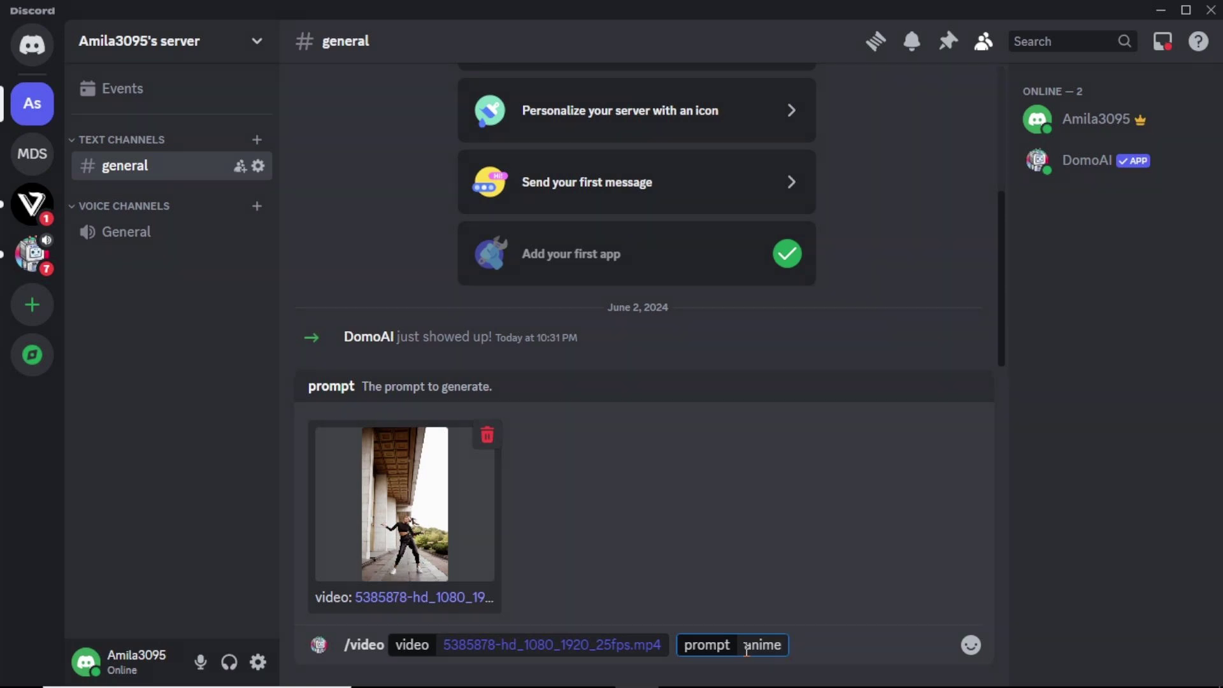
key("Return")
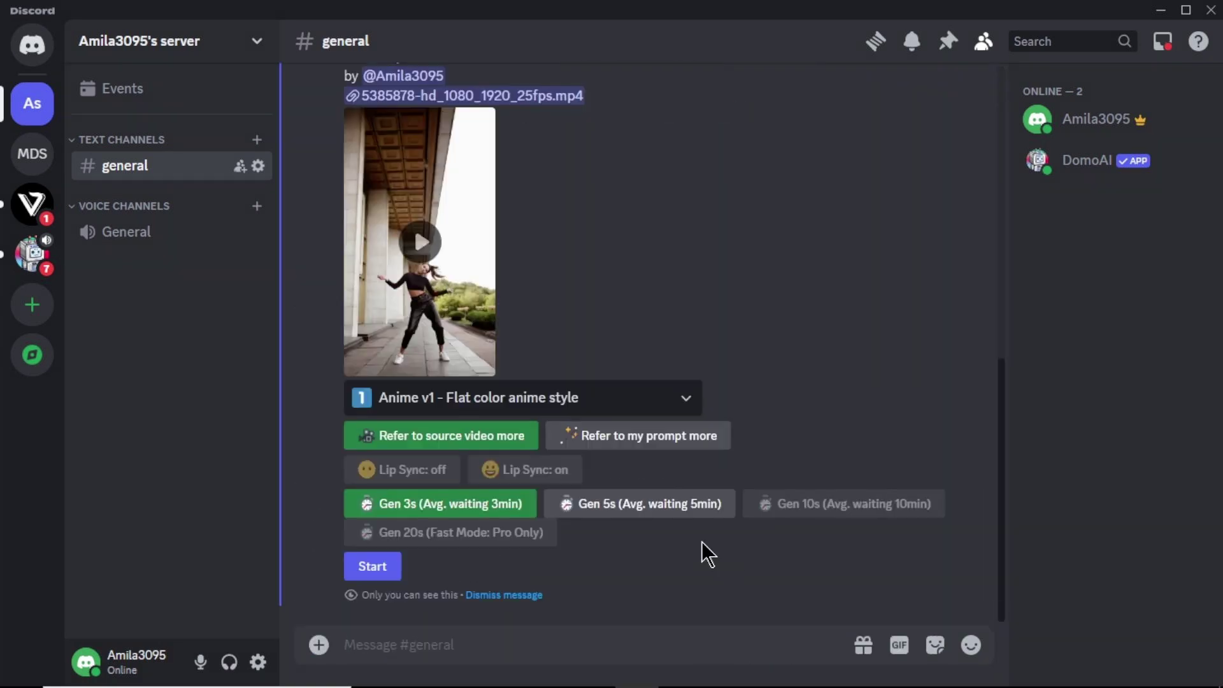
Pick the 'Anime v6 - Detail anime style 2.0' style and the Gen 5s length.
left_click(692, 405)
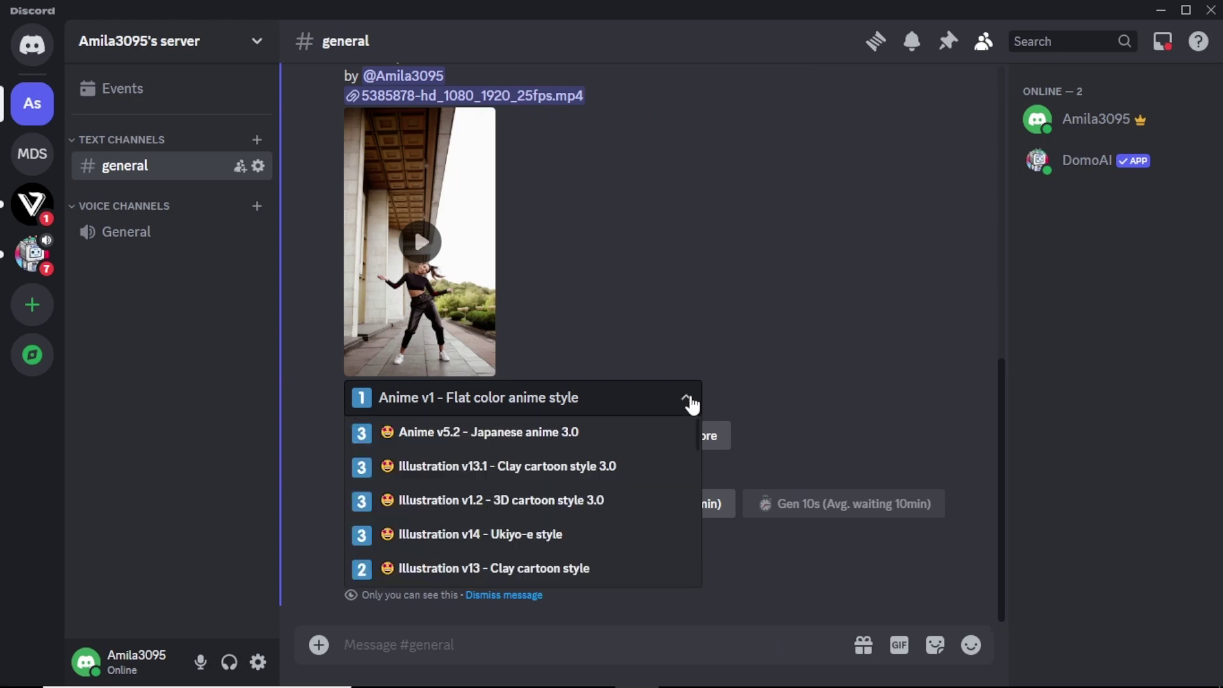
scroll(656, 460, "down", 8)
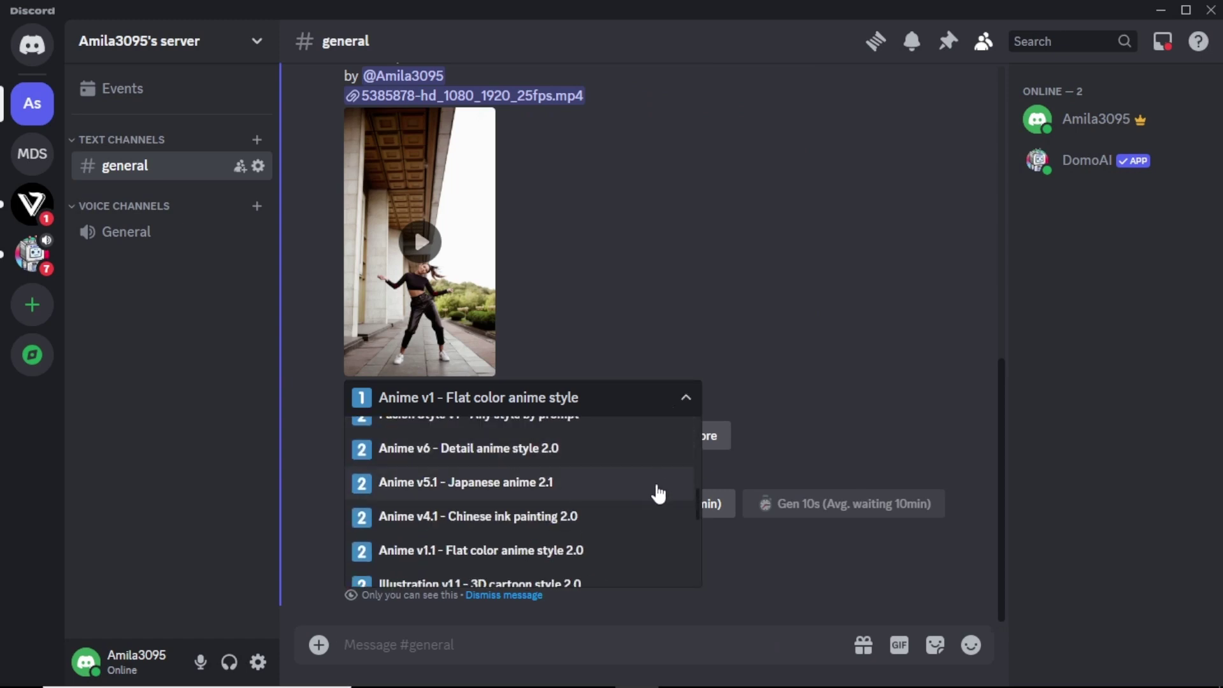
scroll(654, 494, "down", 7)
scroll(657, 498, "up", 2)
scroll(658, 500, "up", 5)
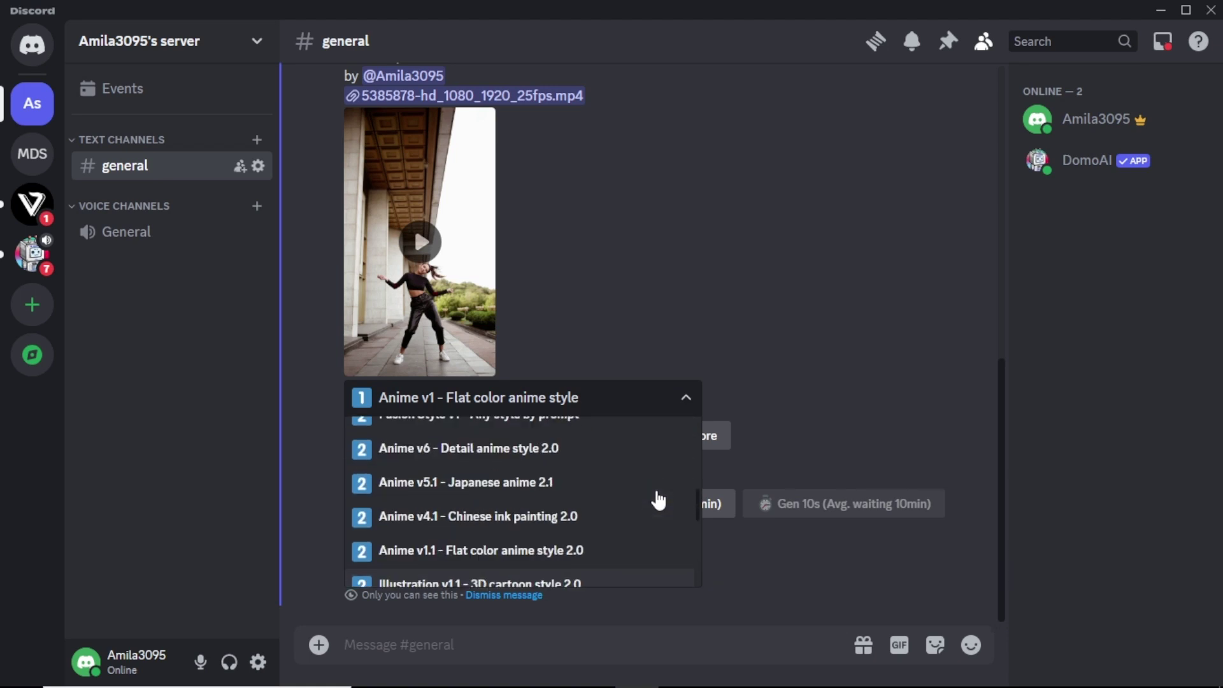
left_click(515, 454)
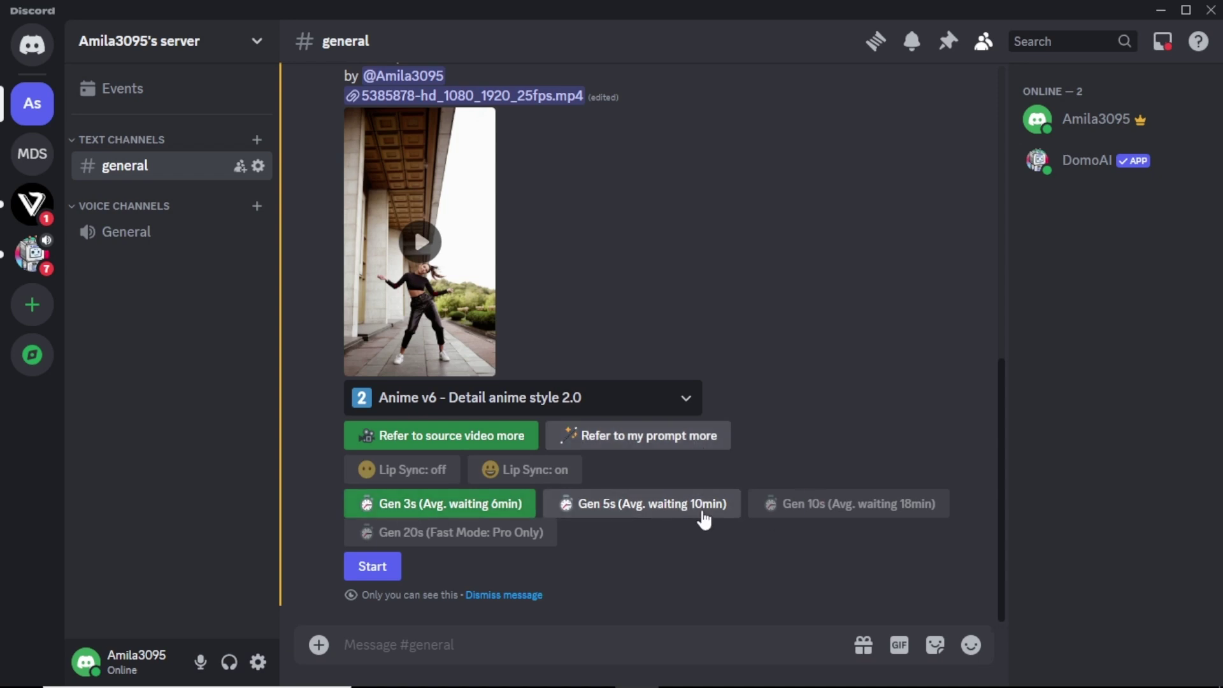
left_click(639, 506)
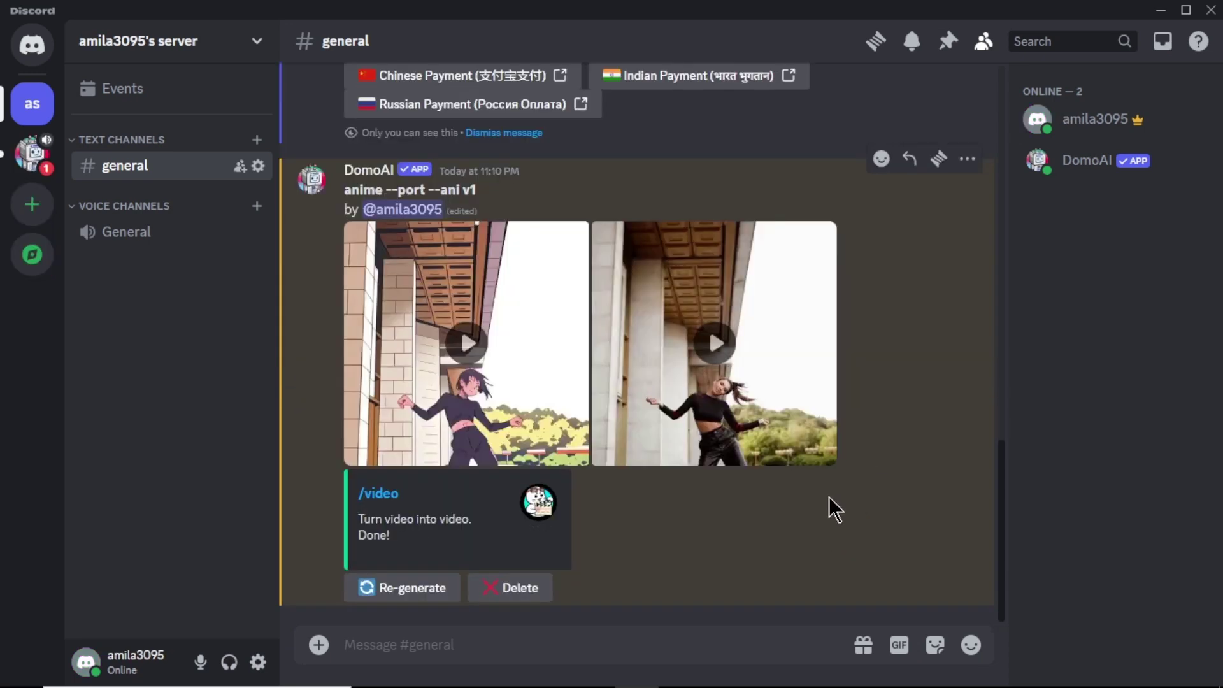
Wait for DomoAI to return the anime-styled dancing clip next to the original footage.
mouse_move(726, 414)
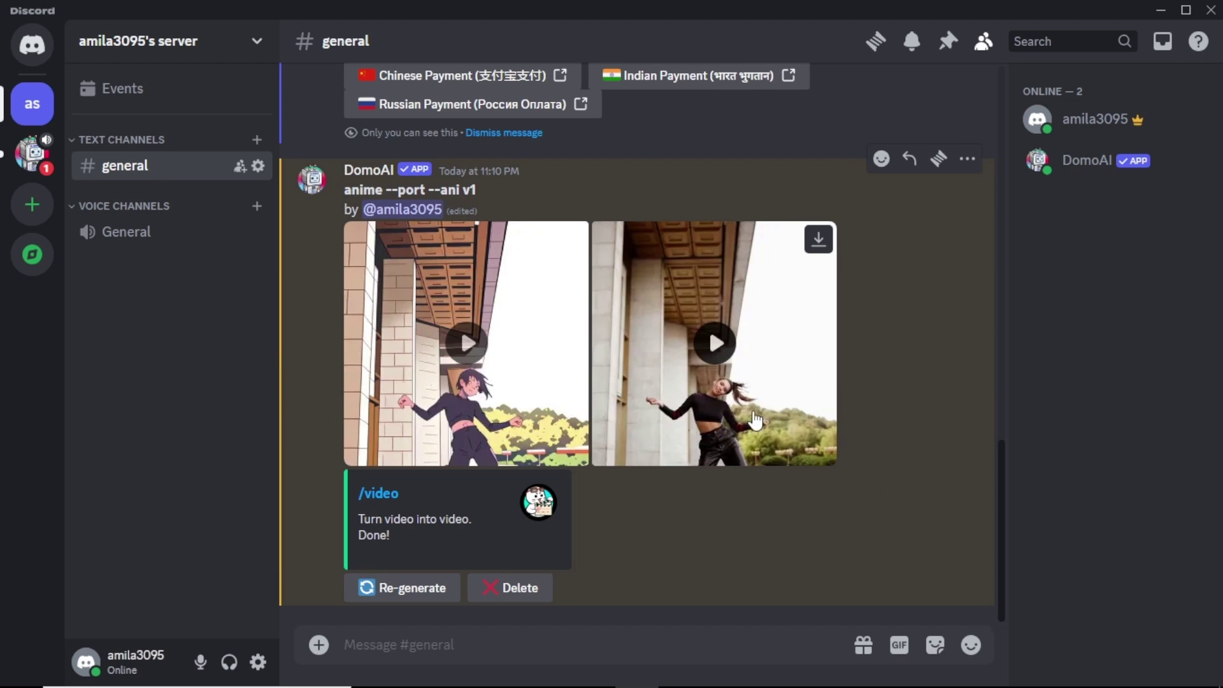
mouse_move(468, 420)
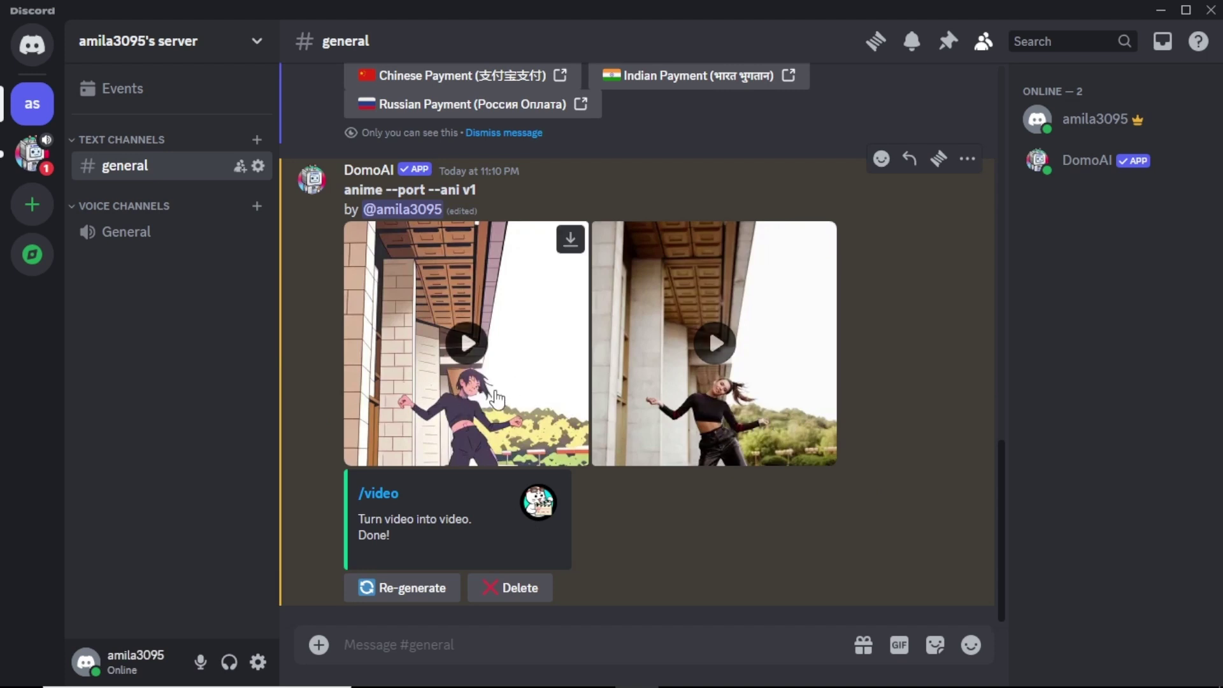